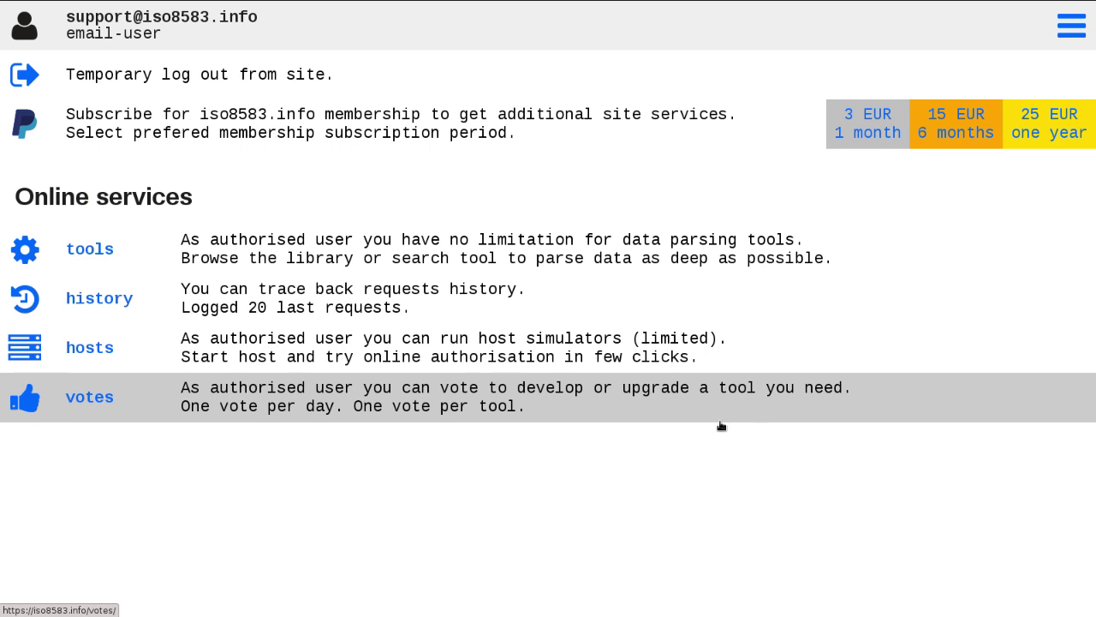
On the online tools page, filter to the host label to list AMEX GCAG, J/Link and Xpress
click(491, 263)
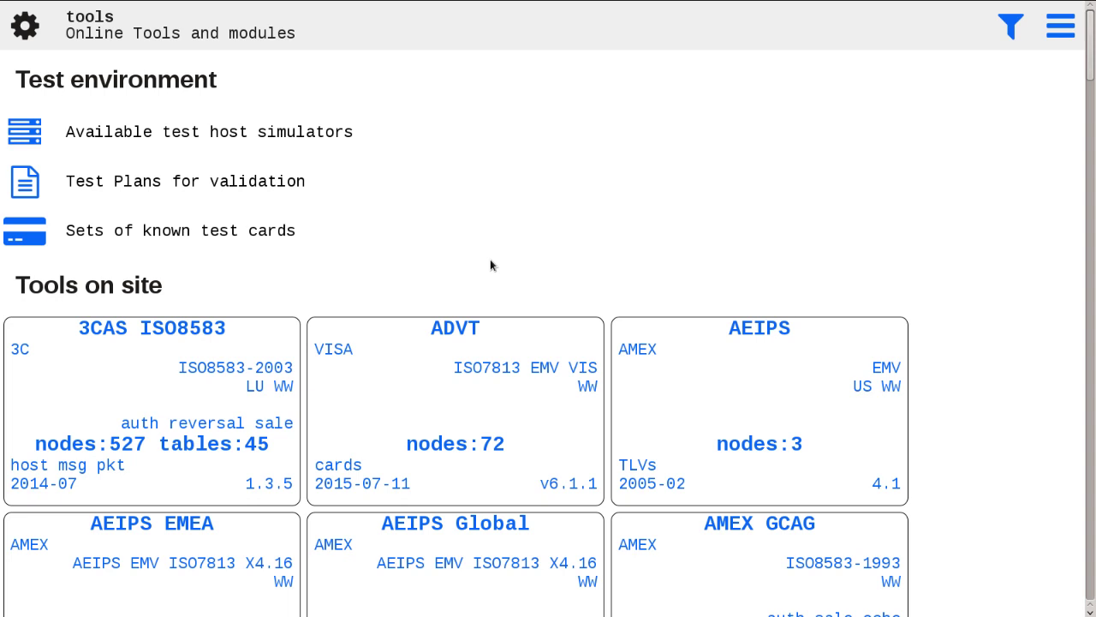
click(1018, 39)
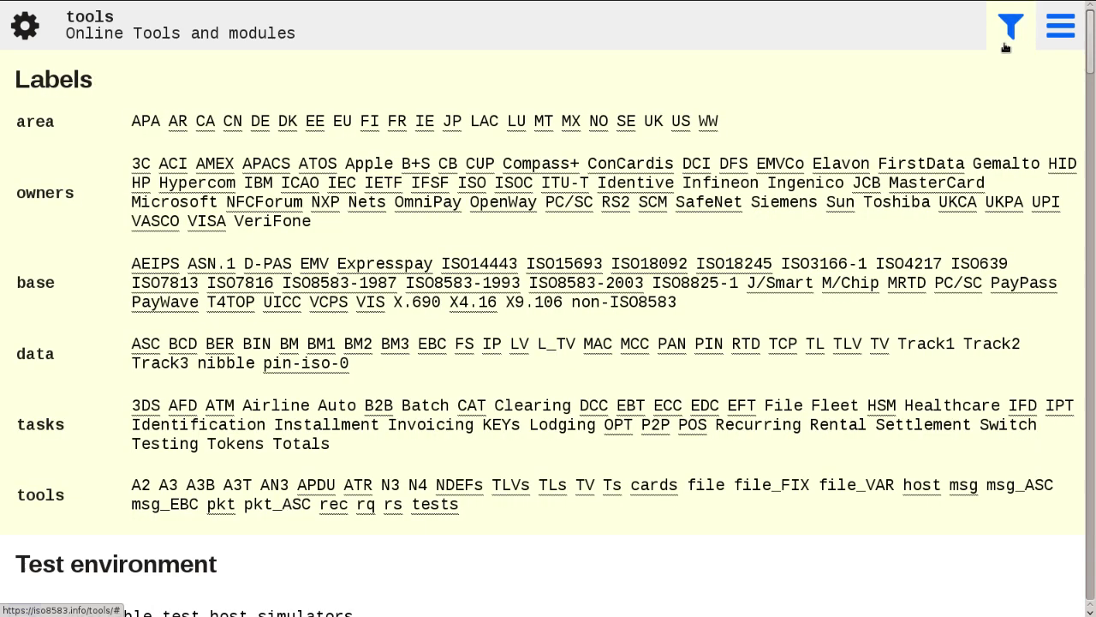
click(921, 490)
scroll(732, 458, down, 4)
scroll(733, 458, down, 3)
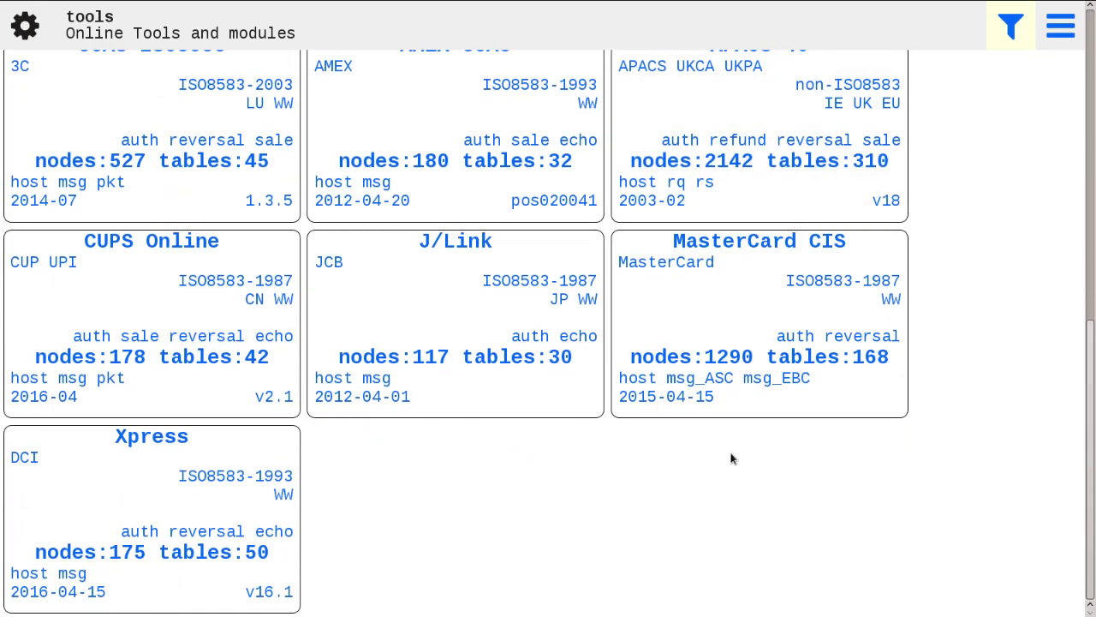
scroll(732, 458, up, 7)
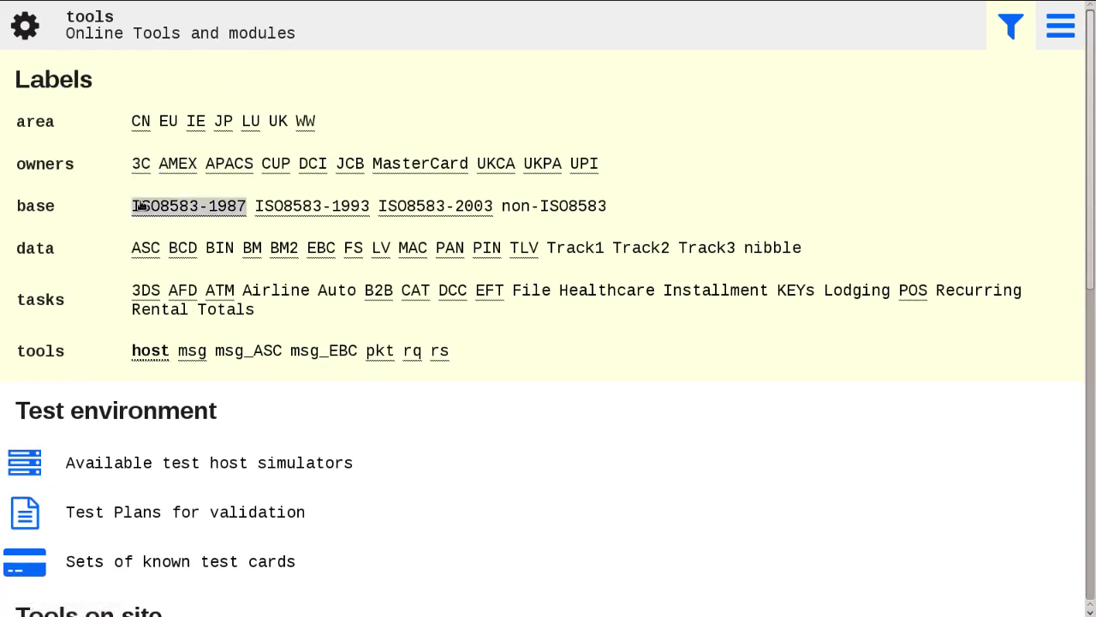
mouse_move(974, 8)
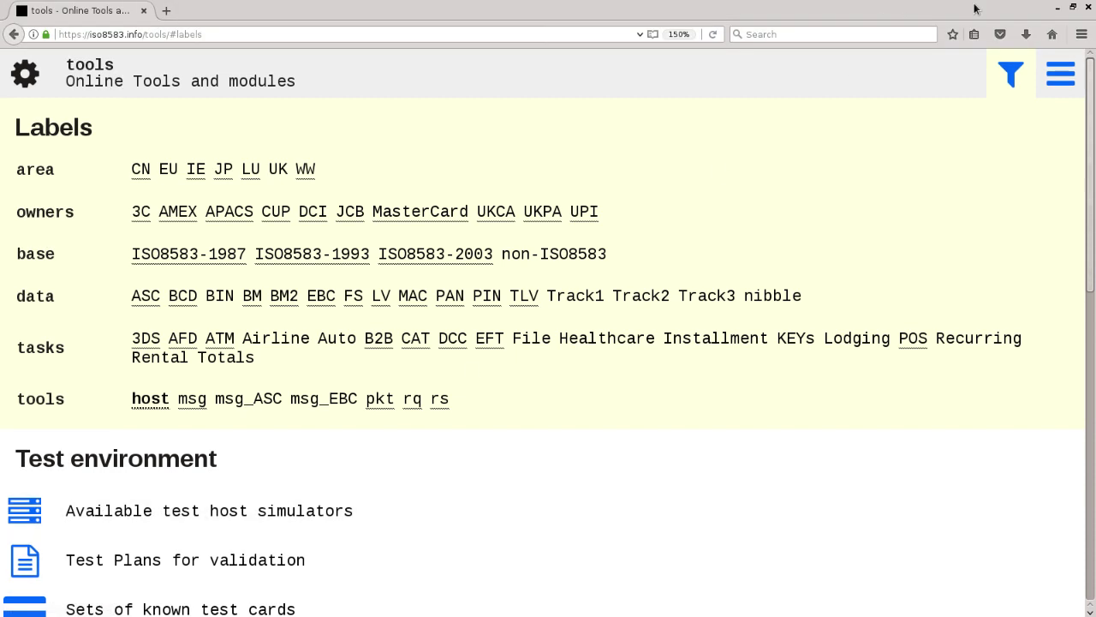
click(1013, 76)
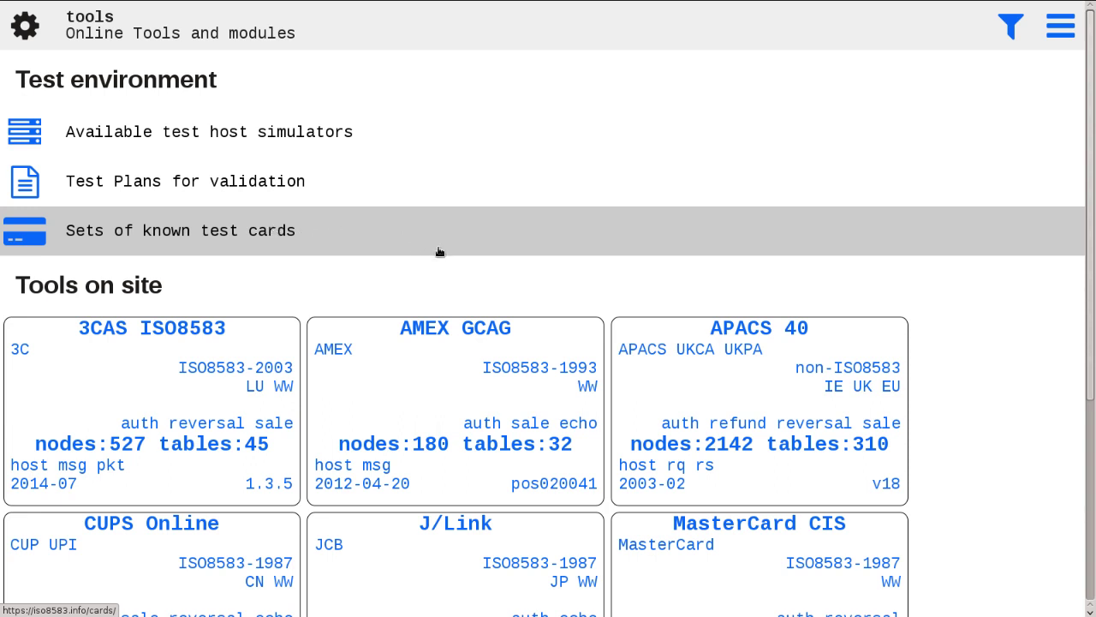
scroll(439, 251, down, 4)
scroll(438, 250, down, 1)
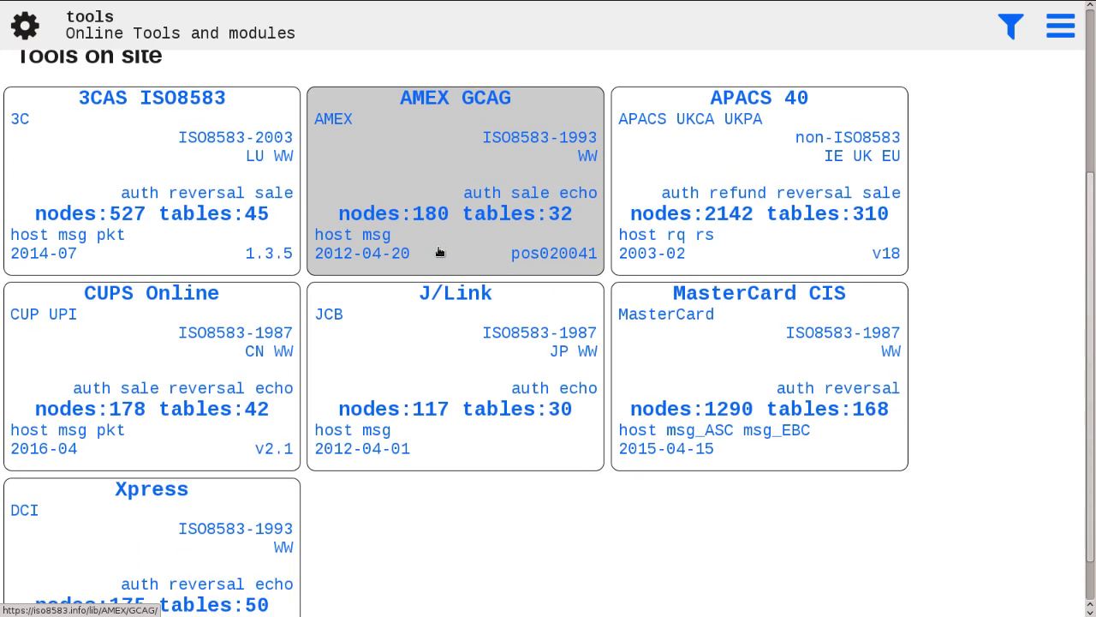
scroll(438, 251, down, 1)
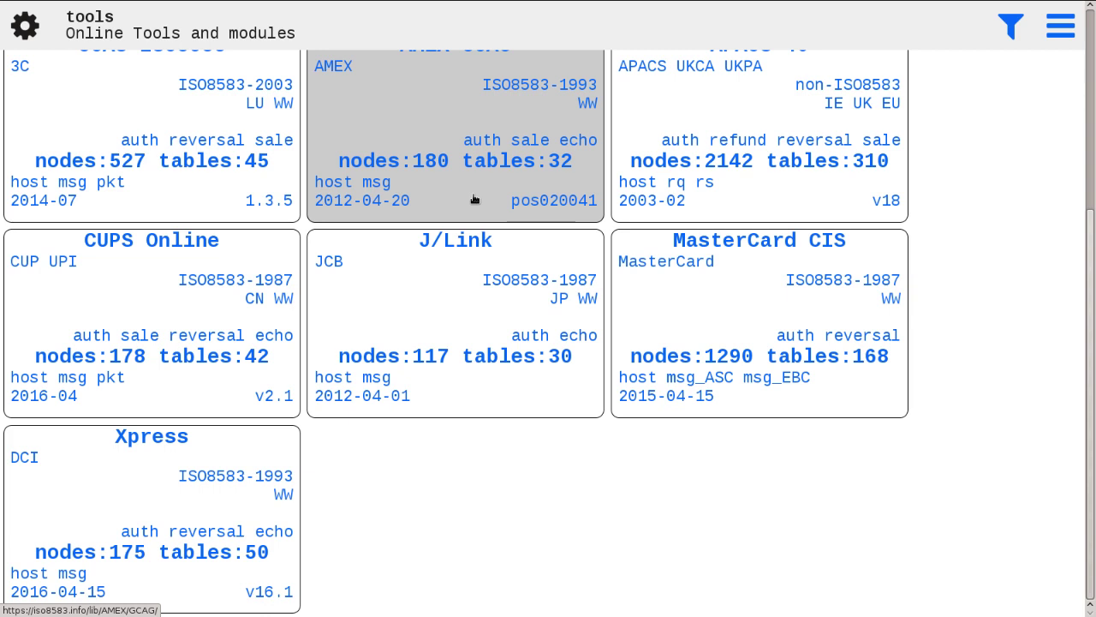
scroll(589, 201, up, 1)
scroll(589, 201, up, 2)
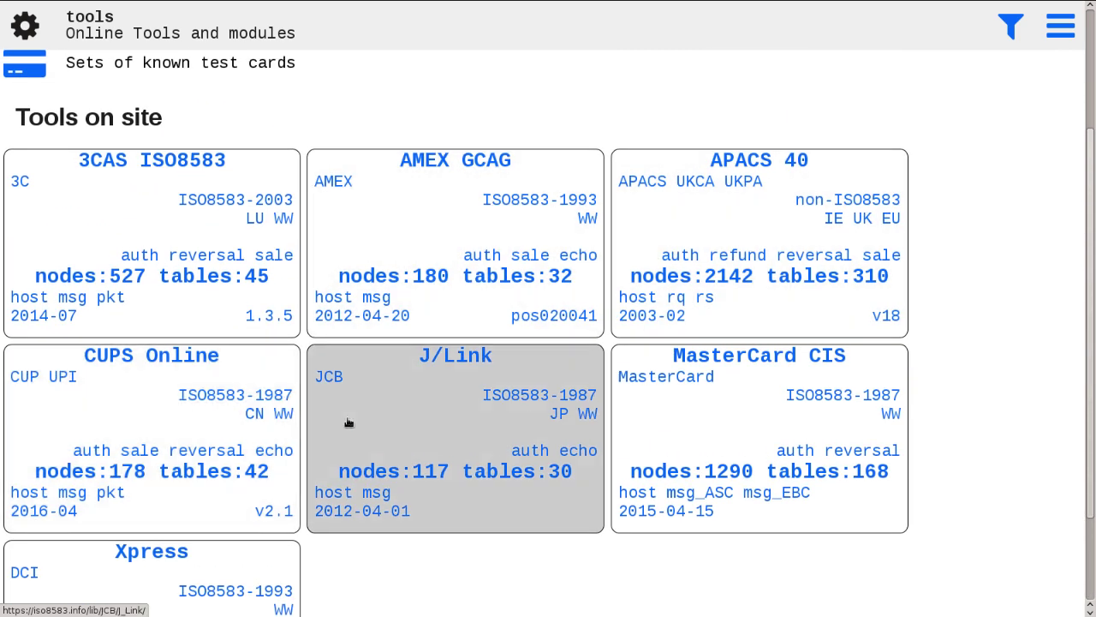
scroll(651, 426, down, 1)
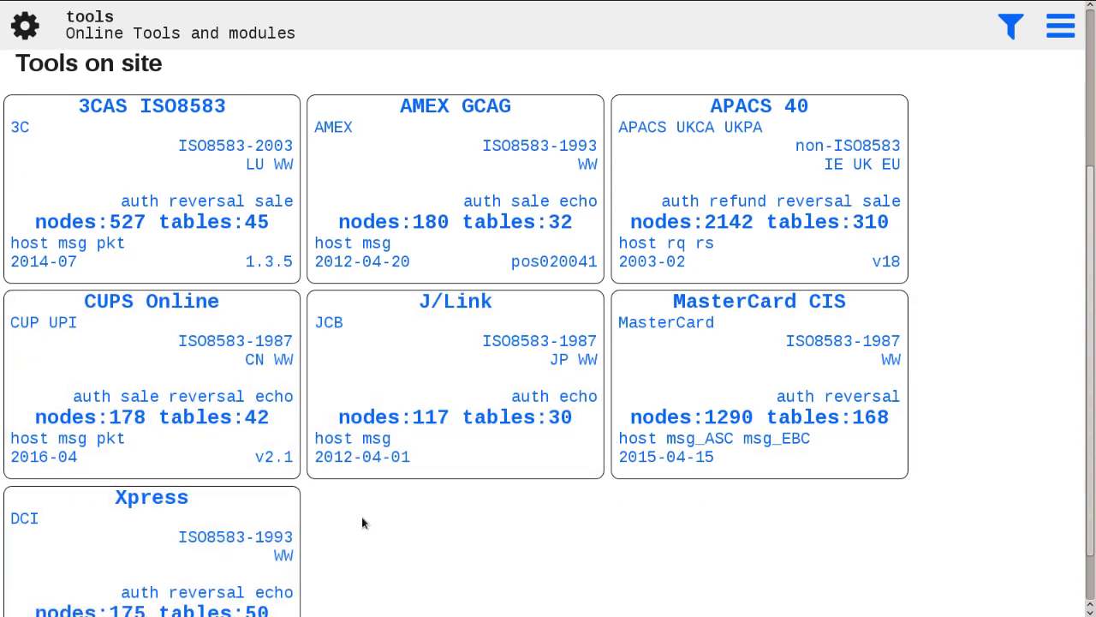
scroll(368, 514, up, 2)
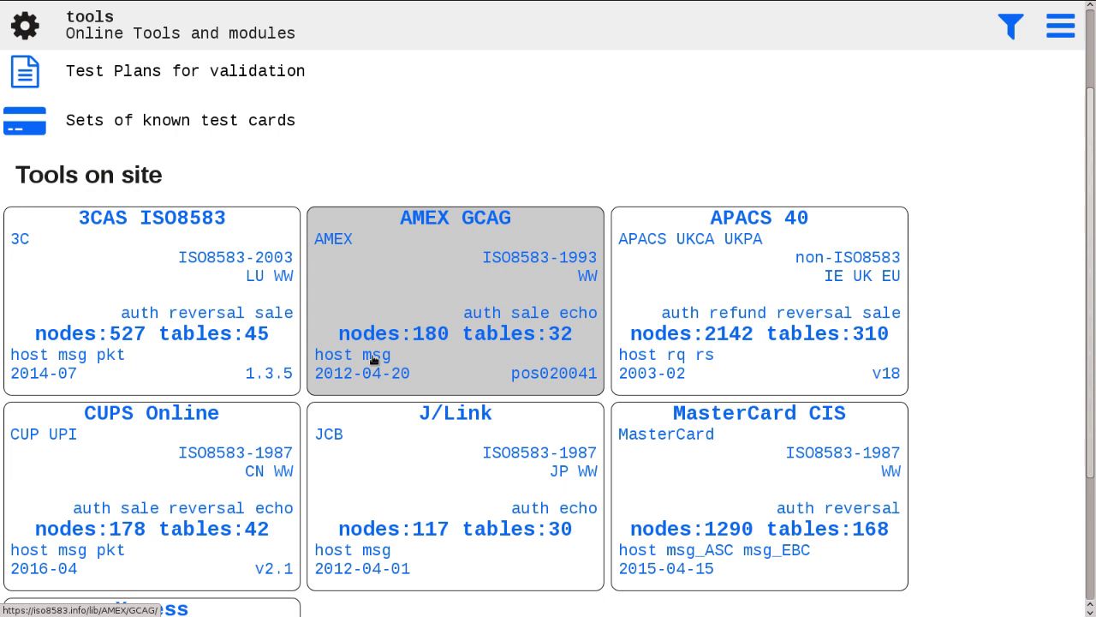
Open the AMEX GCAG card from Tools on site
click(392, 354)
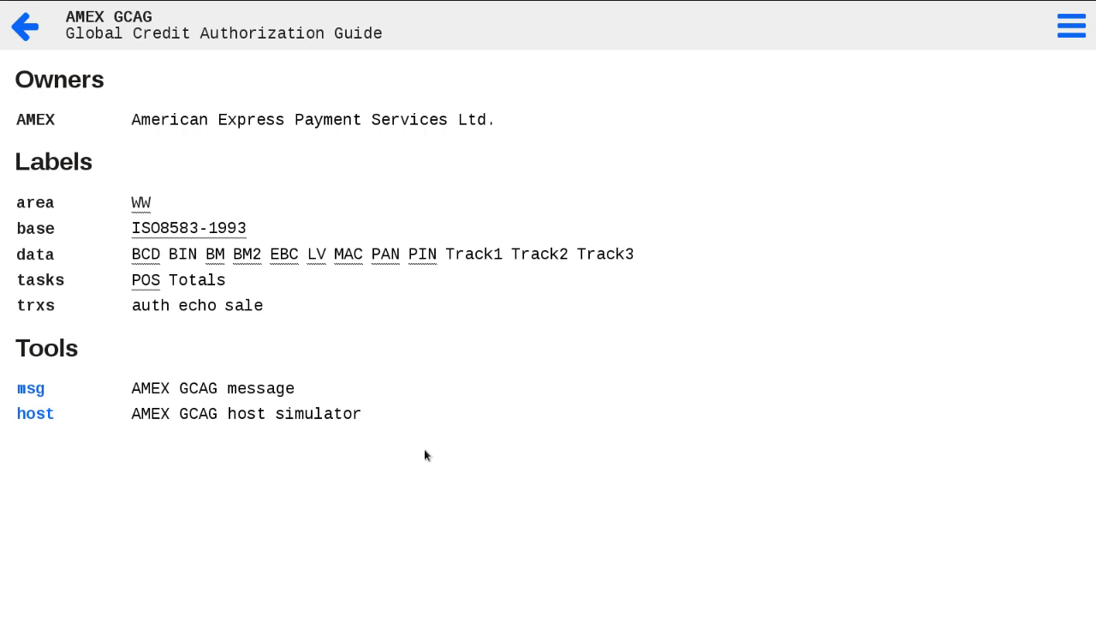
Decode a pasted AMEX GCAG hex dump in the msg parser, then open the host simulator
click(228, 394)
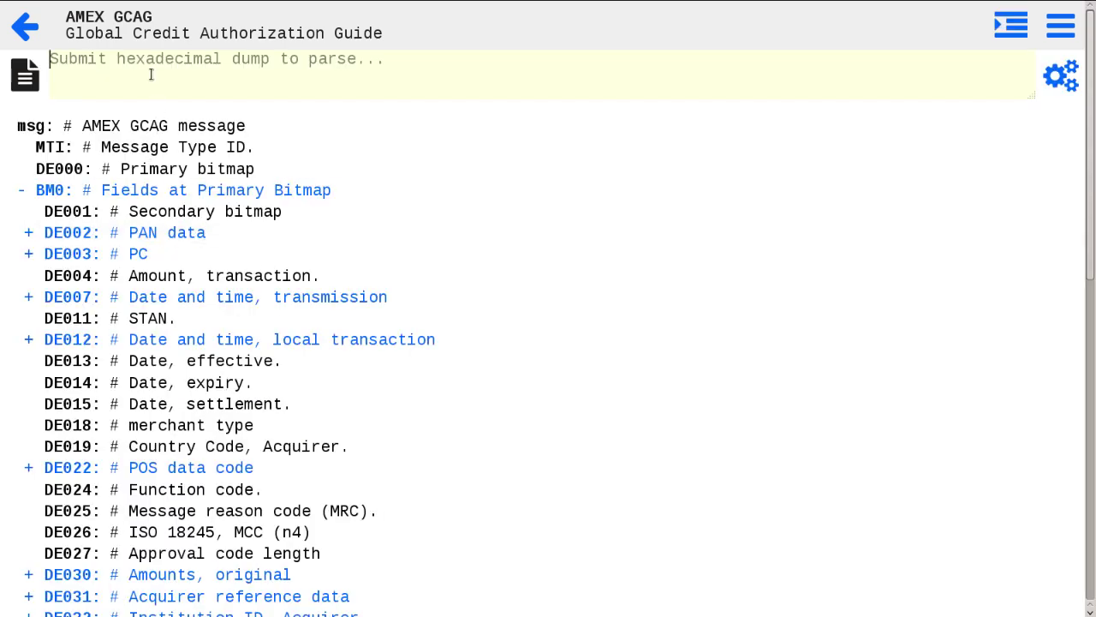
key(ctrl+v)
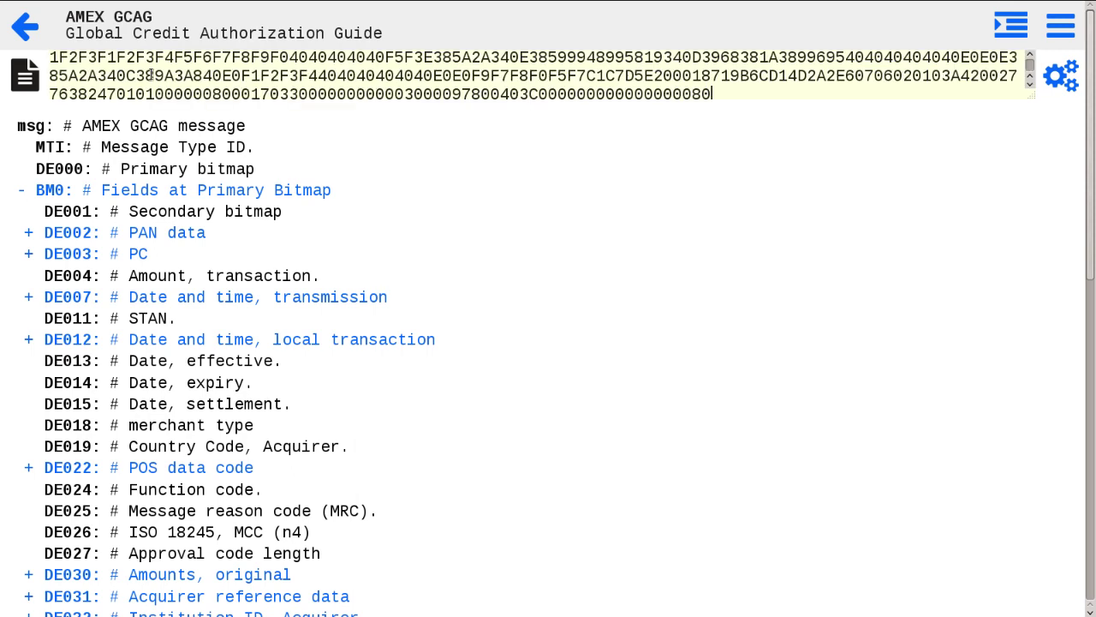
click(1066, 85)
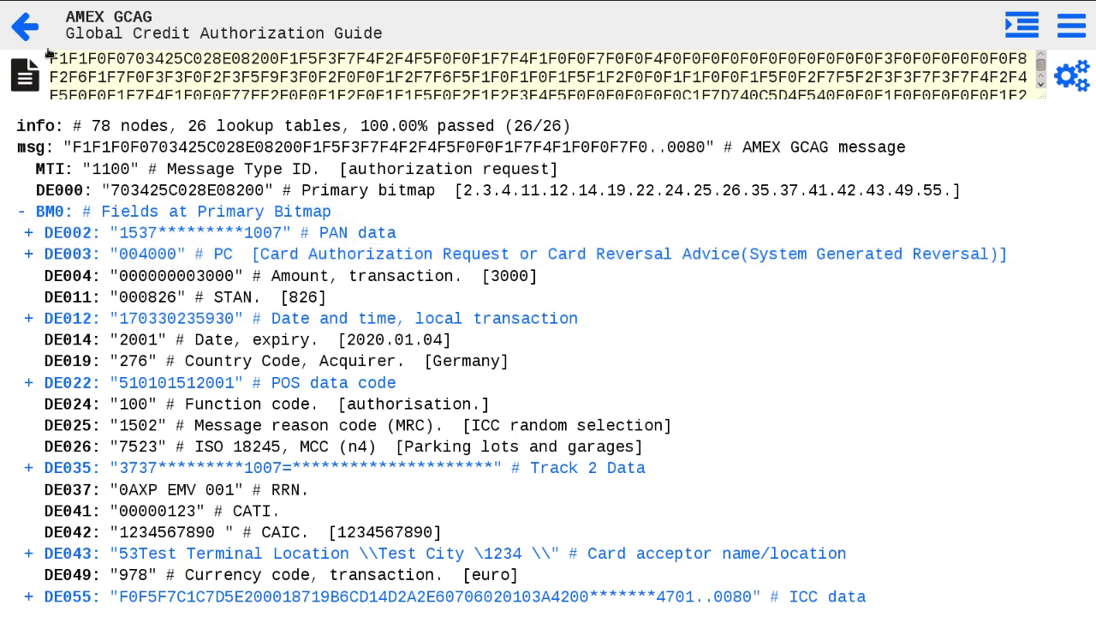
click(26, 27)
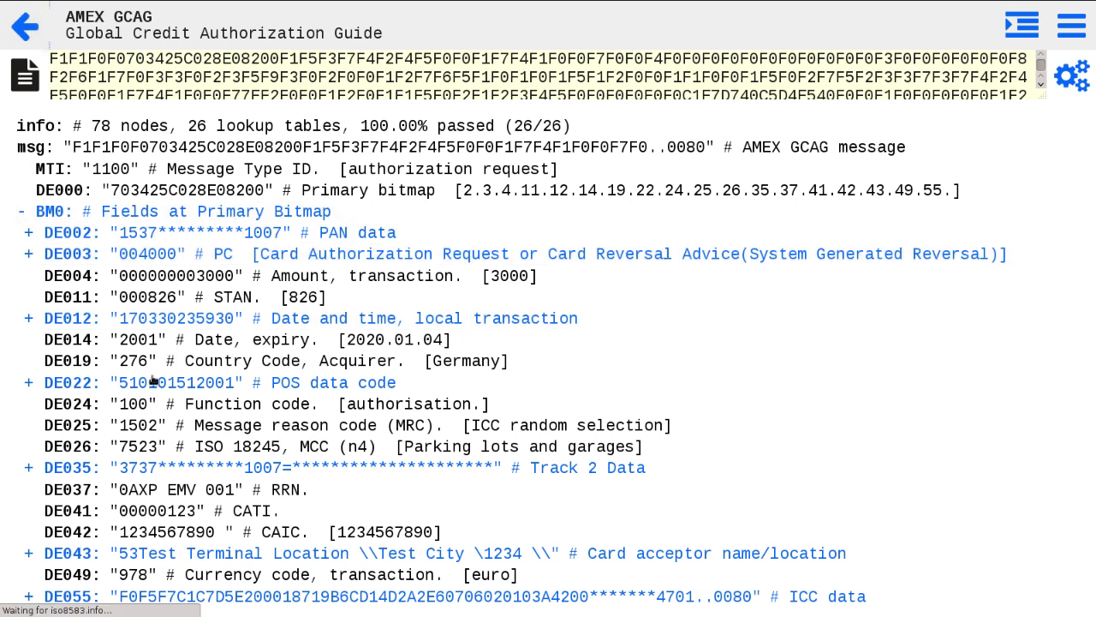
click(157, 421)
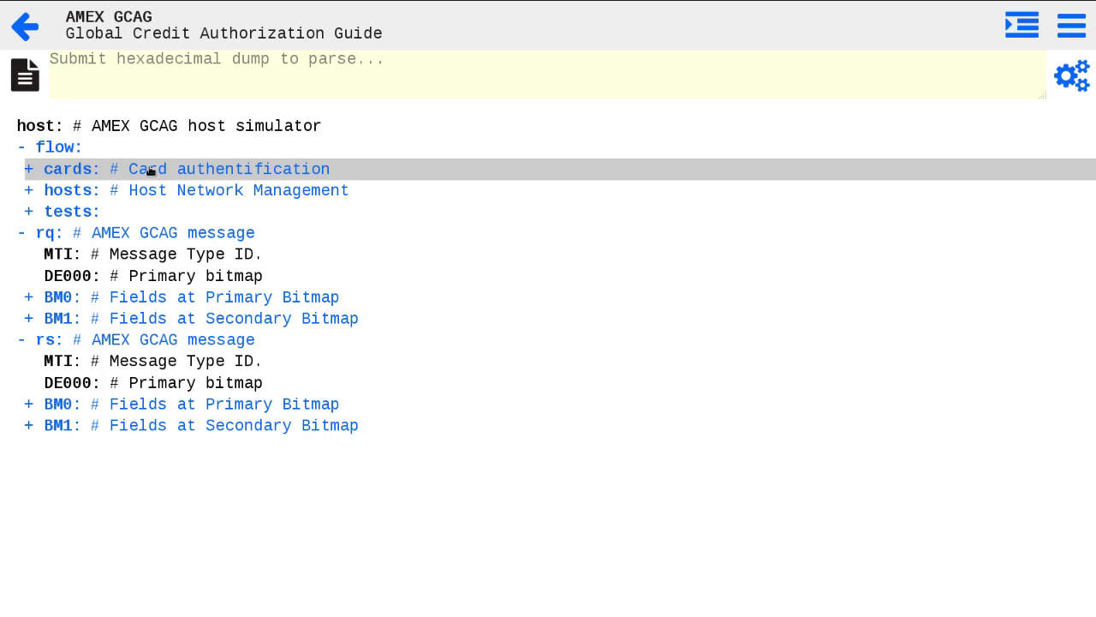
Expand the cards and tests branches and paste the authorization request hex dump into the parse box
click(148, 177)
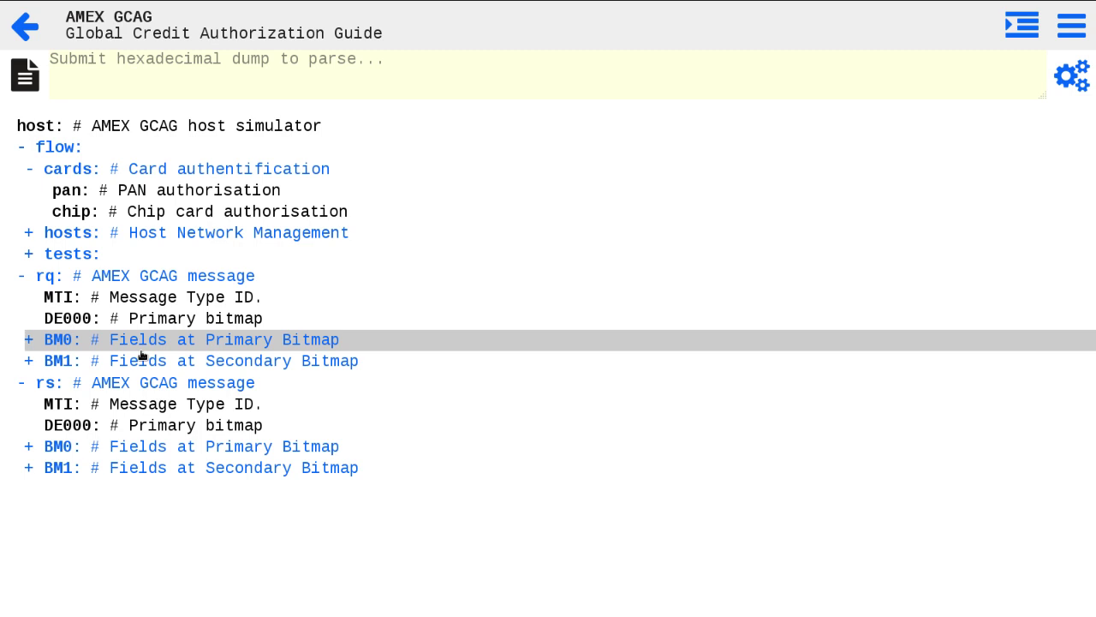
click(79, 260)
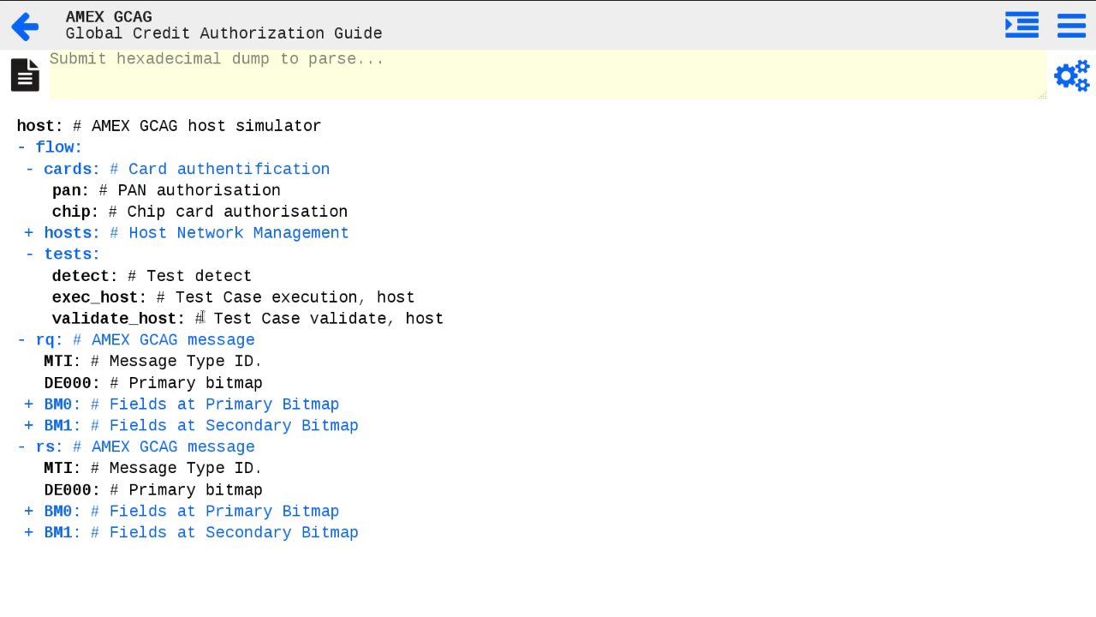
click(116, 77)
key(ctrl+v)
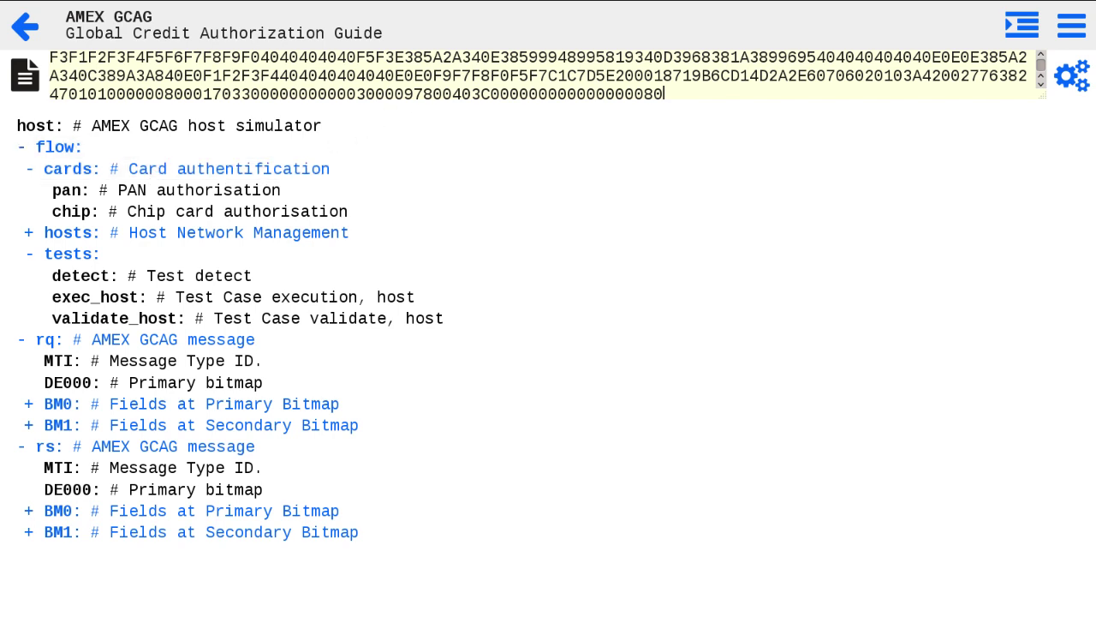
Submit the dump to get the 1100 request and 1110 response, 100.00% passed (34/34)
click(1071, 75)
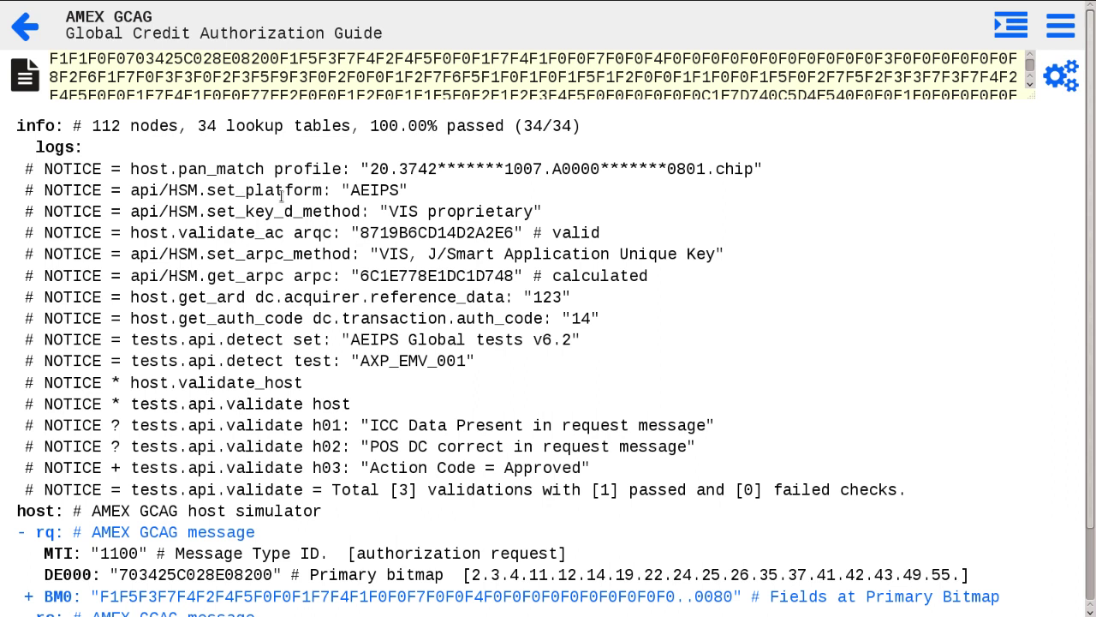
scroll(281, 195, down, 1)
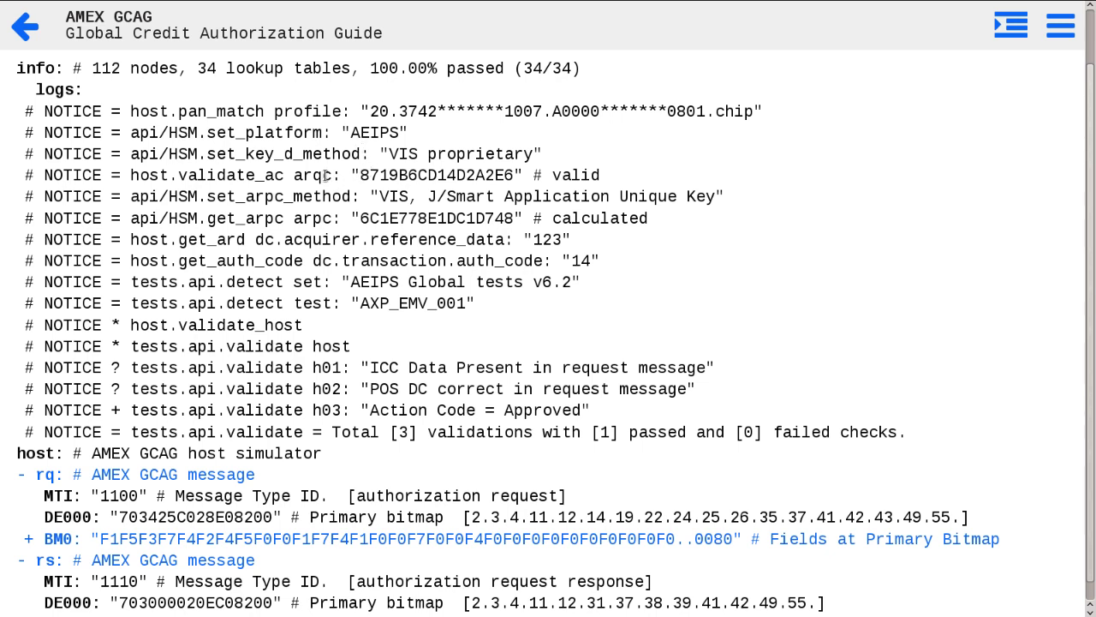
drag(294, 174, 675, 180)
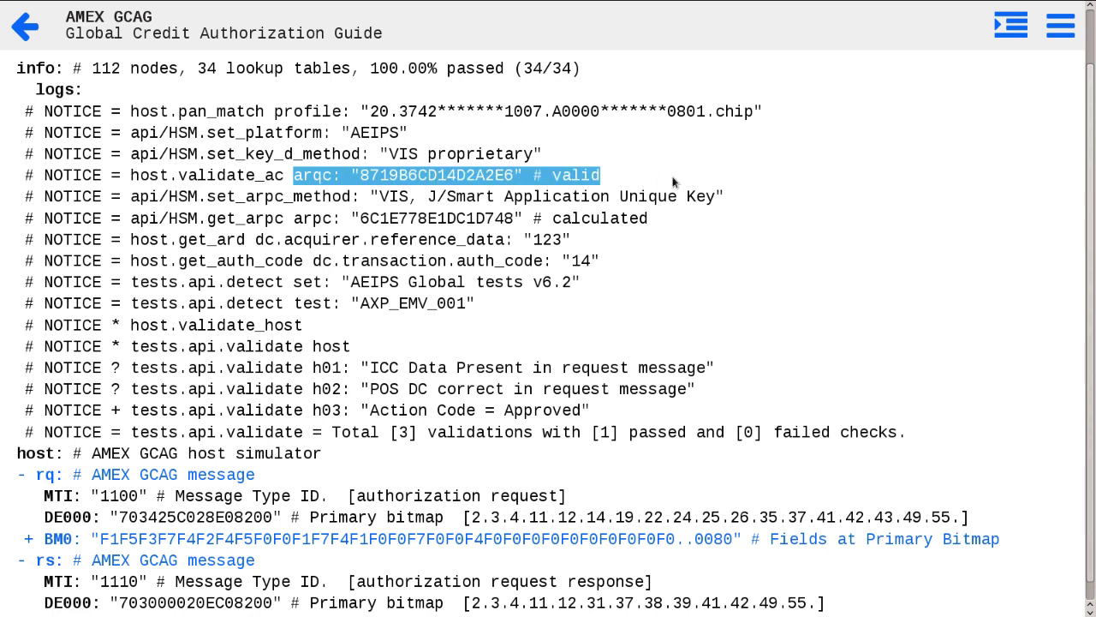
drag(658, 221, 276, 219)
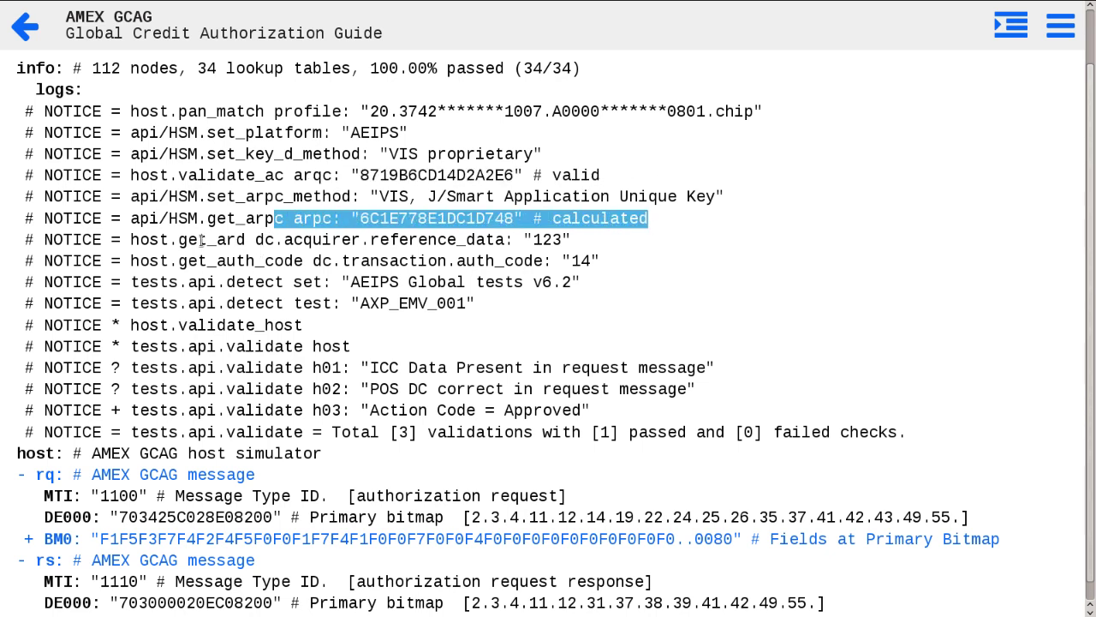
scroll(200, 240, down, 1)
scroll(200, 242, down, 1)
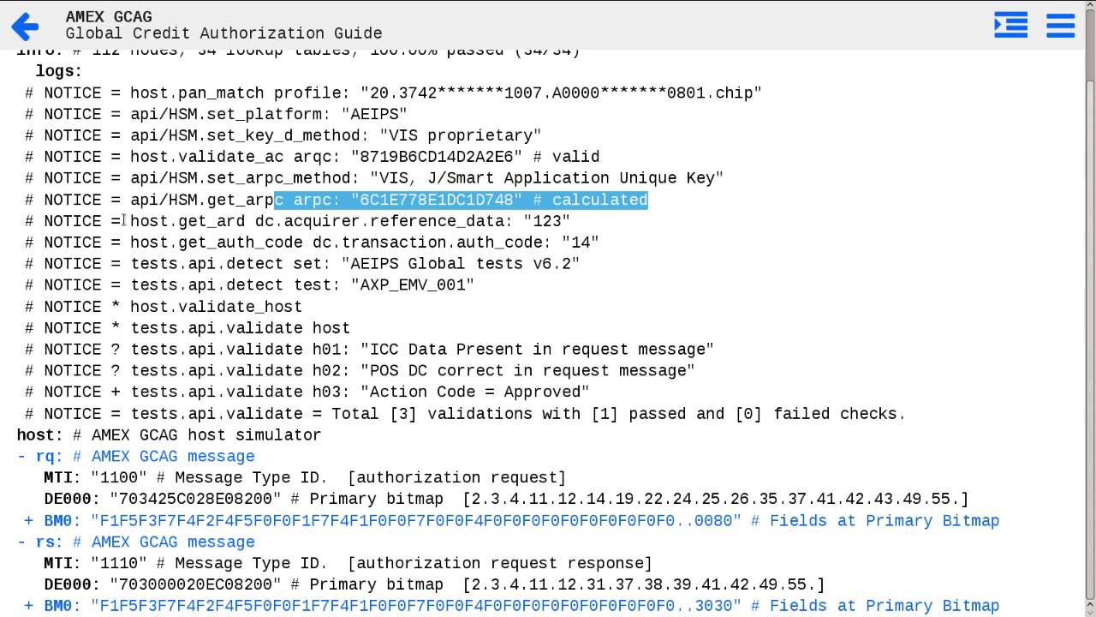
drag(122, 221, 477, 286)
click(598, 274)
click(365, 328)
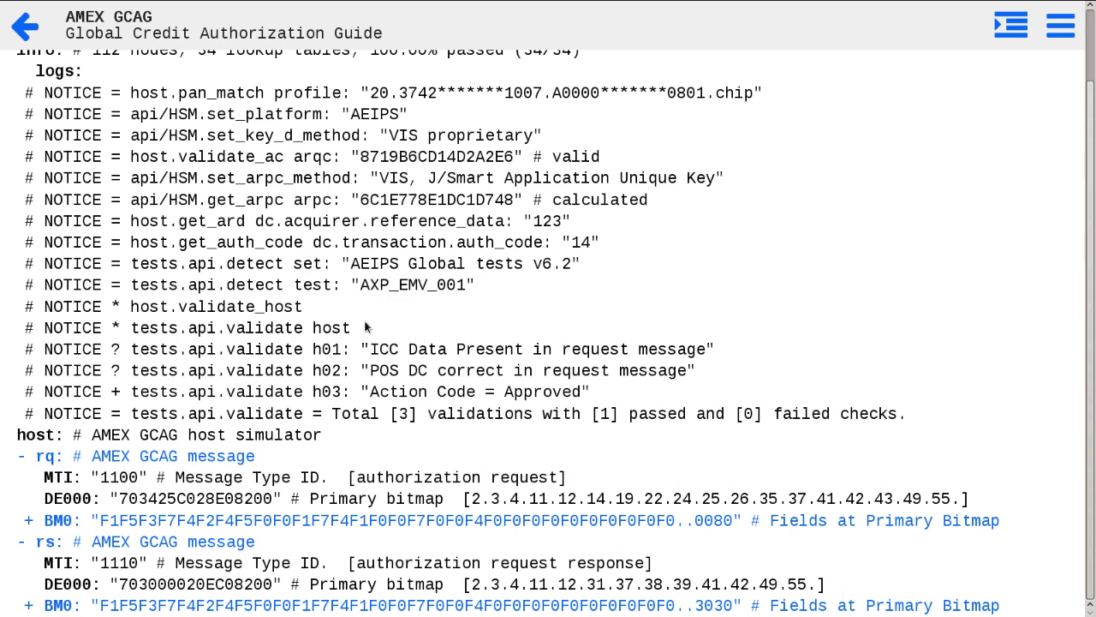
Expand the primary bitmap fields of both the request and the response
click(198, 526)
scroll(198, 526, down, 4)
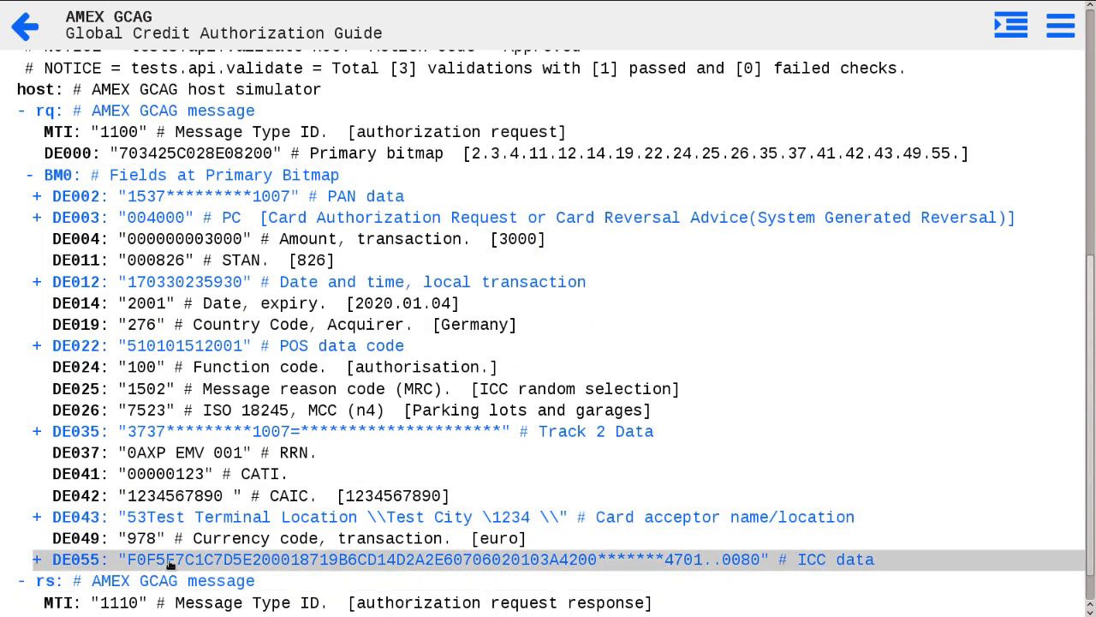
scroll(177, 558, down, 1)
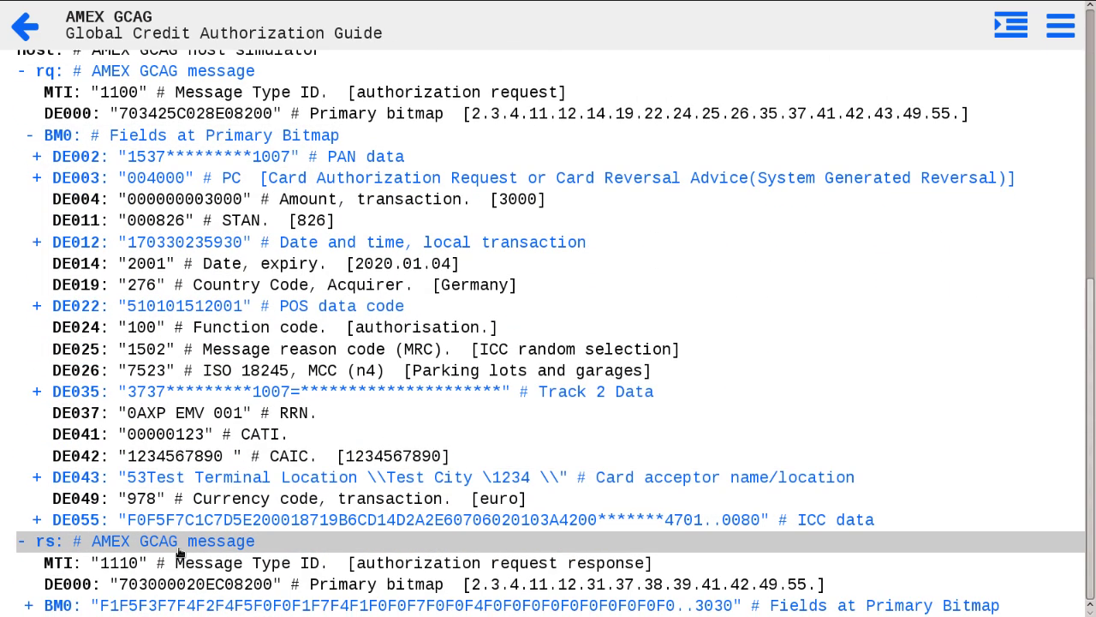
click(187, 605)
scroll(187, 599, down, 3)
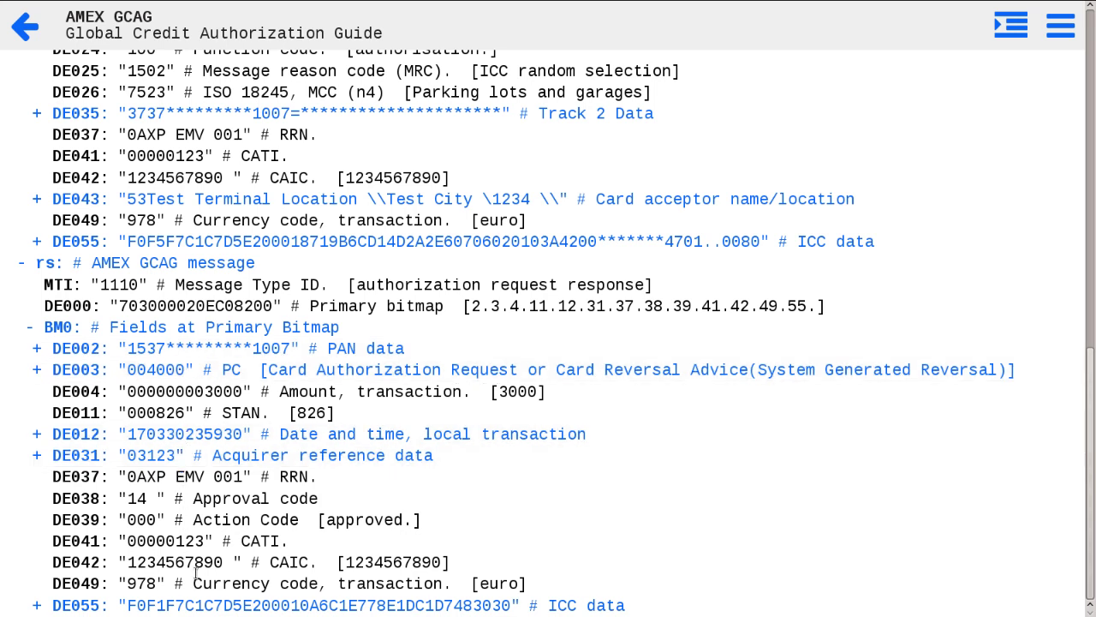
Drill into the response's DE055 ICC data down to x91 Issuer Authentication Data, then collapse it
click(210, 605)
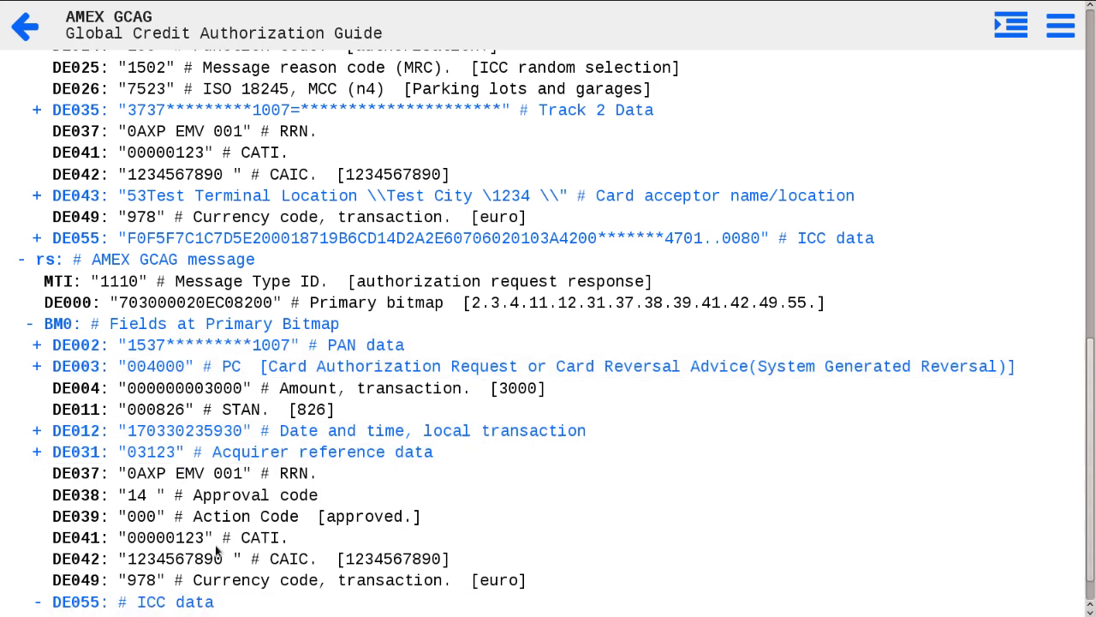
click(204, 593)
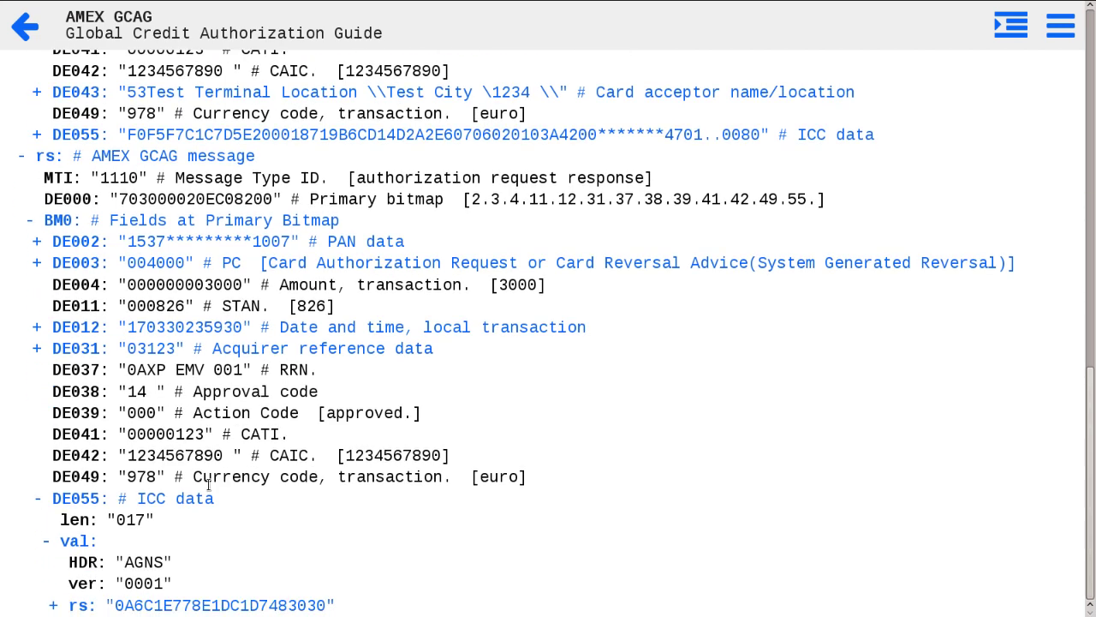
click(230, 605)
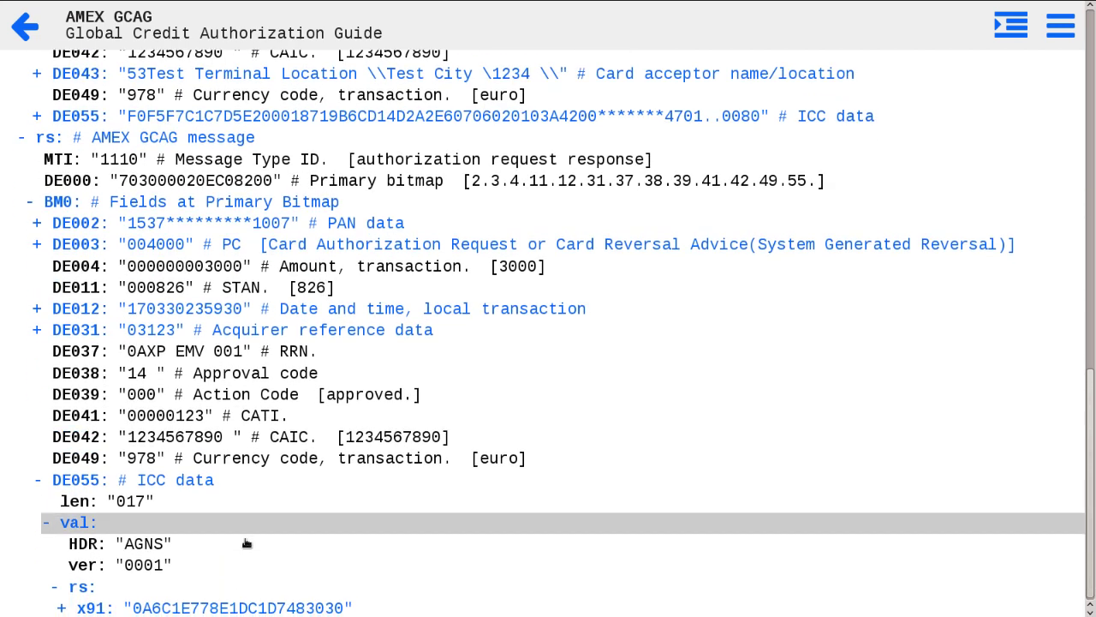
click(268, 605)
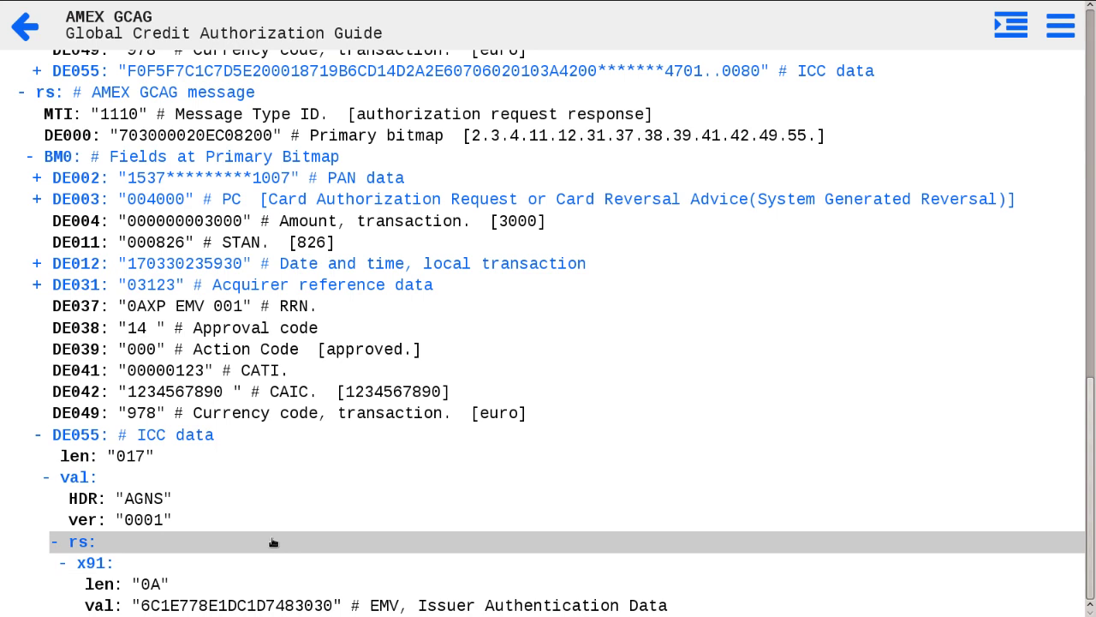
click(212, 435)
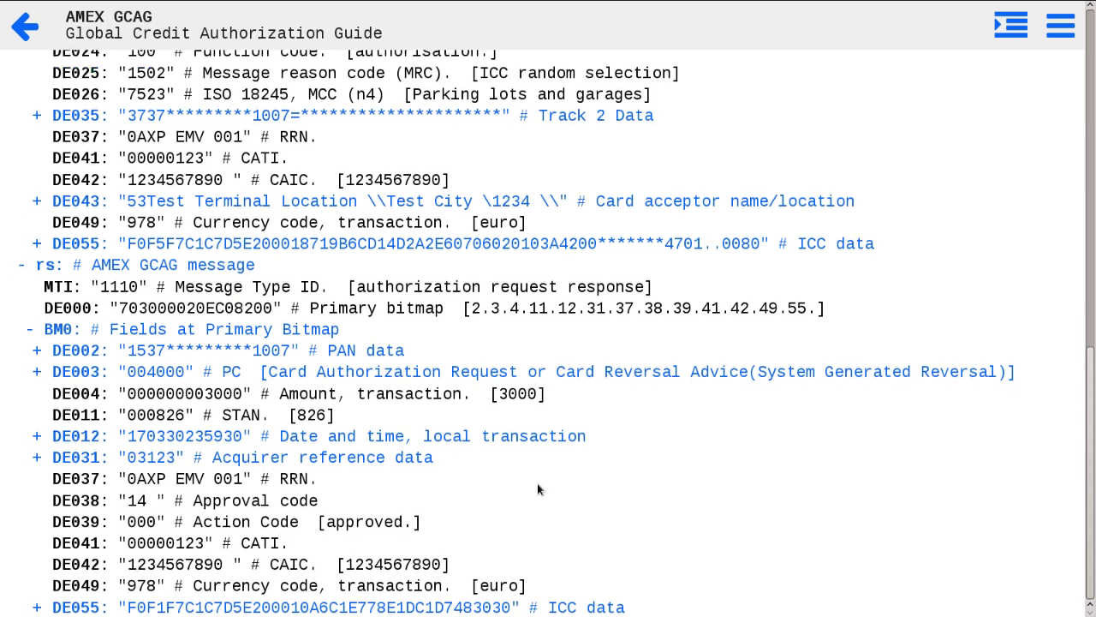
Fold the parsed tree to indent level 2
scroll(538, 489, up, 5)
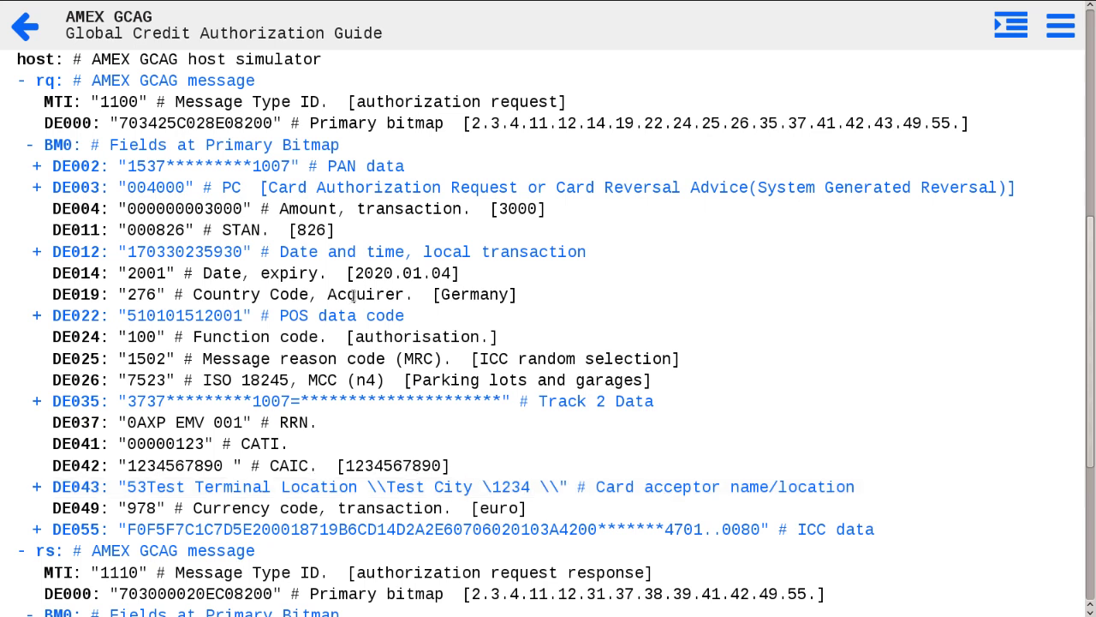
click(1013, 29)
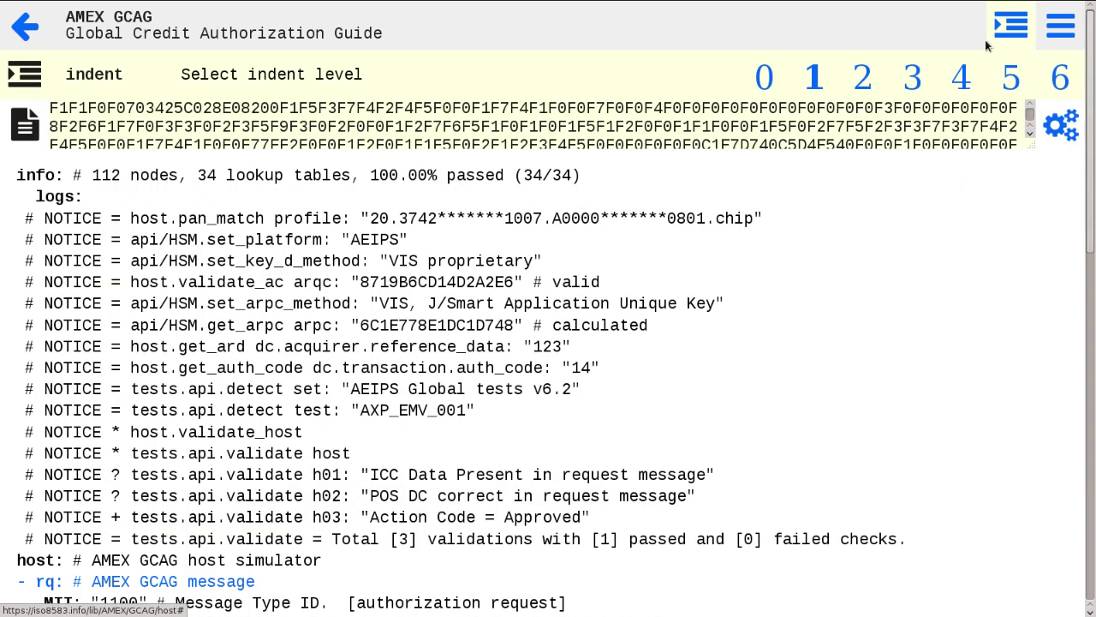
click(868, 75)
scroll(676, 329, down, 5)
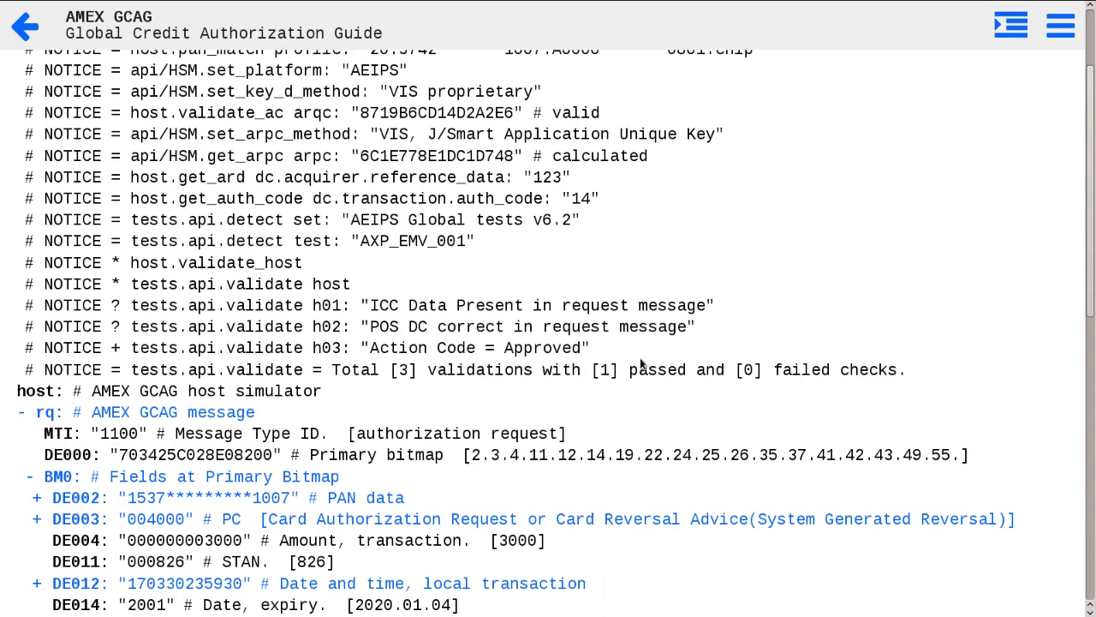
scroll(642, 363, down, 1)
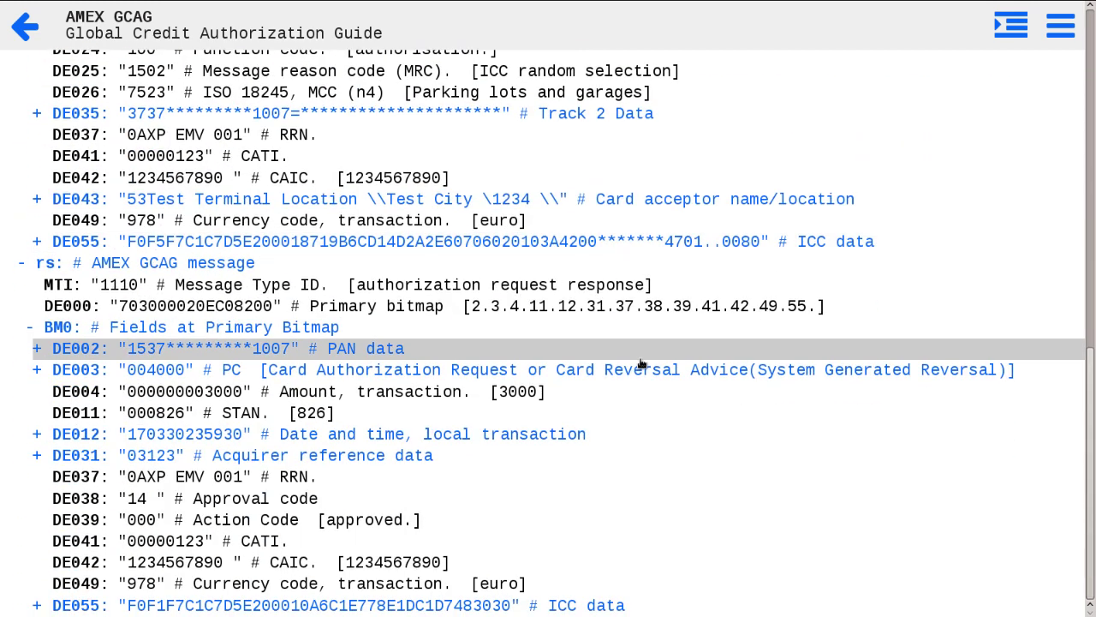
scroll(641, 363, up, 3)
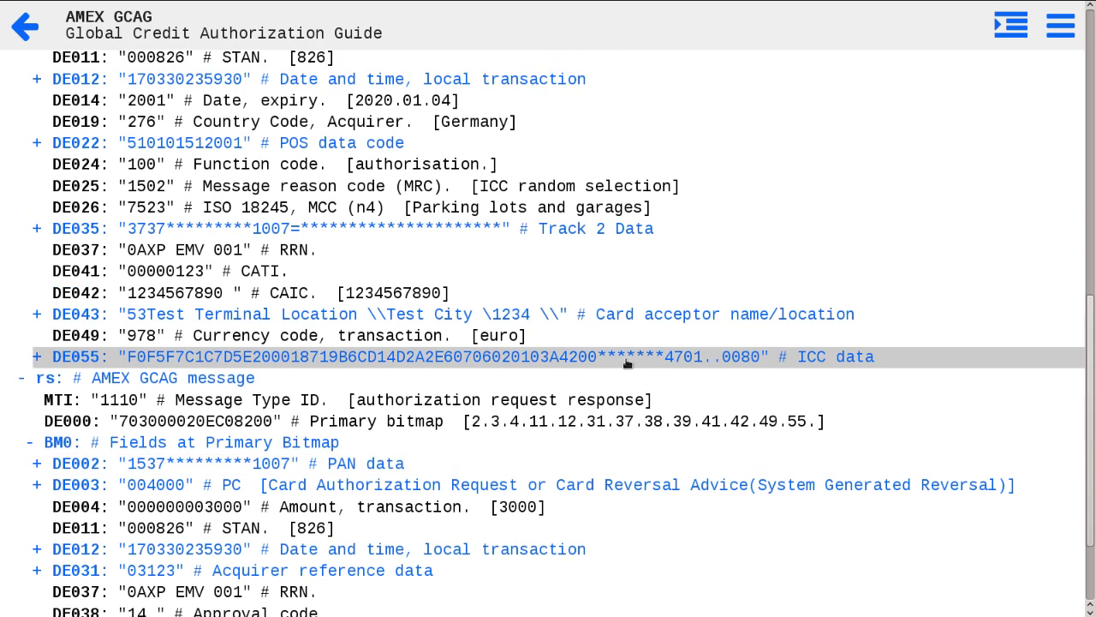
Expand the request's DE043 card acceptor into its name, city and postal code subfields
click(412, 321)
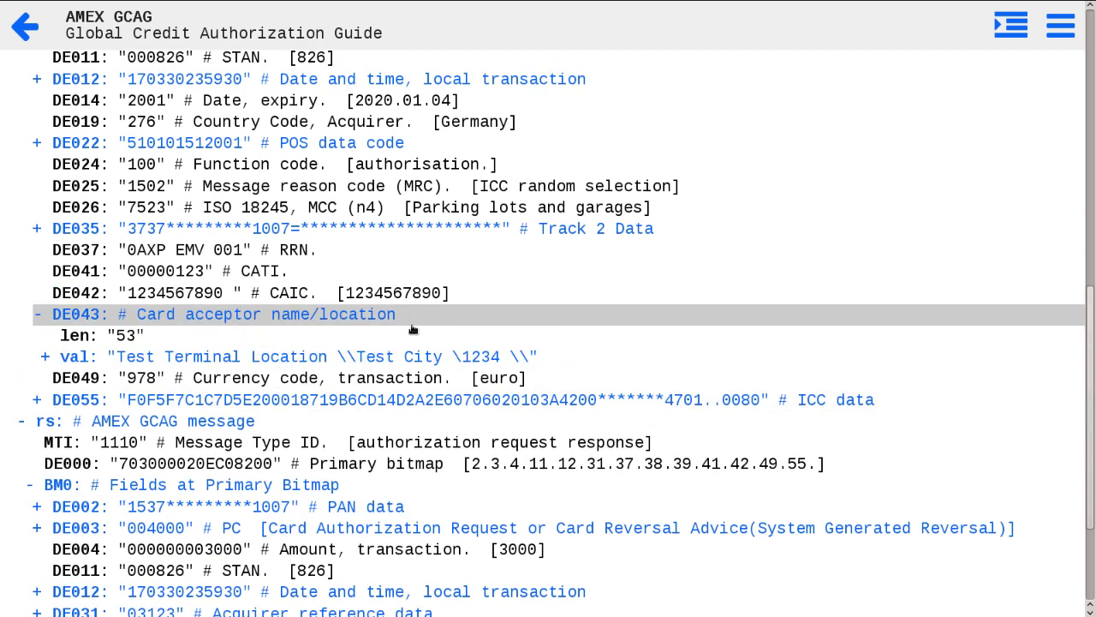
click(415, 355)
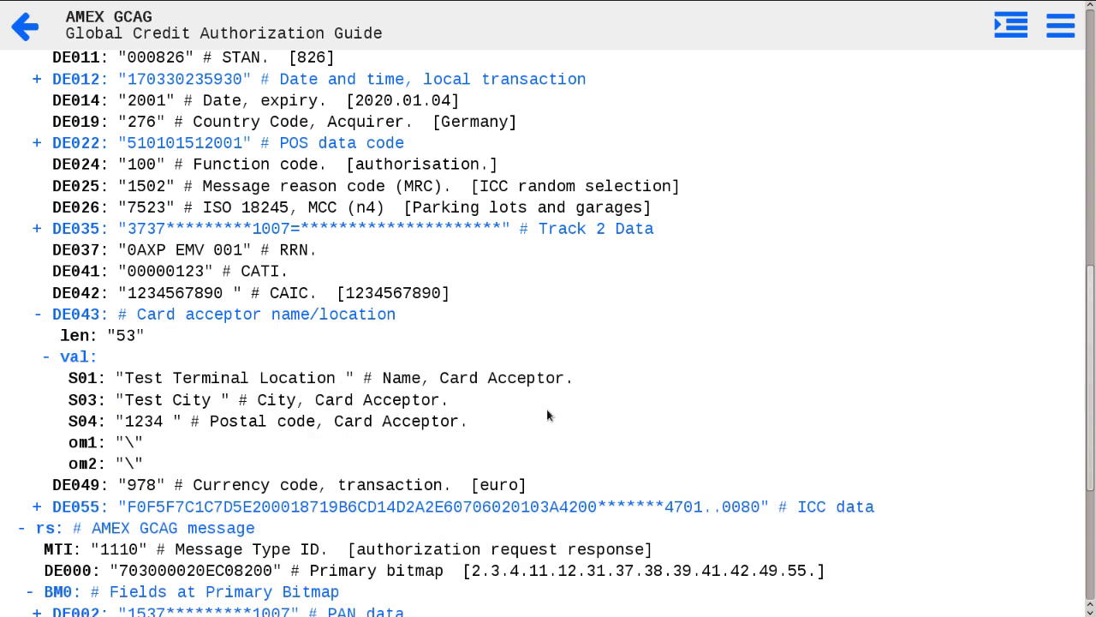
scroll(549, 415, up, 10)
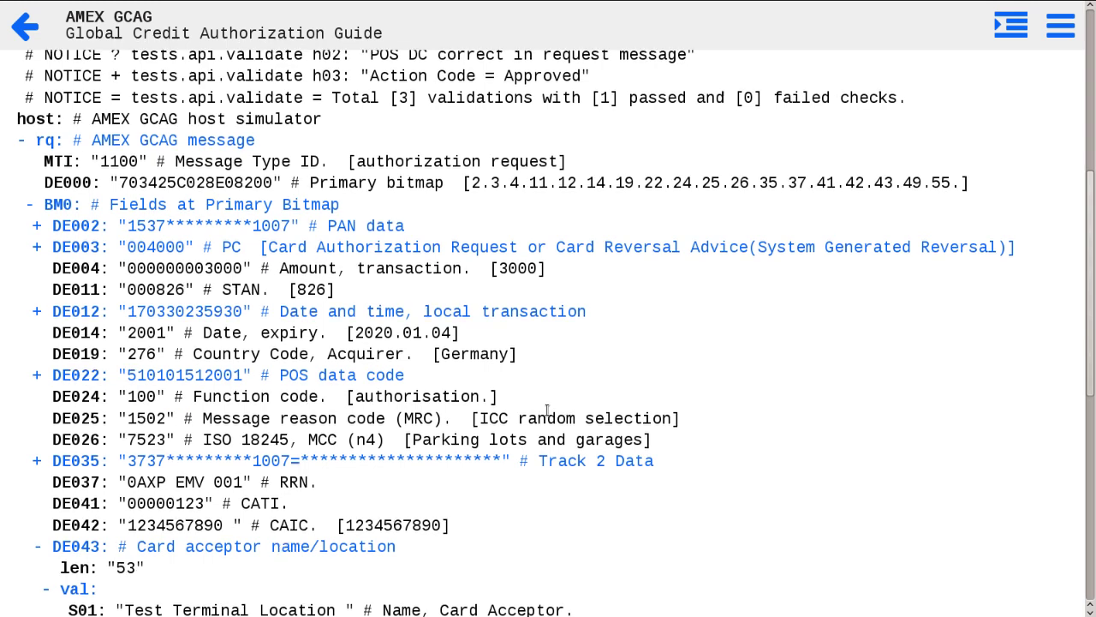
scroll(546, 410, down, 5)
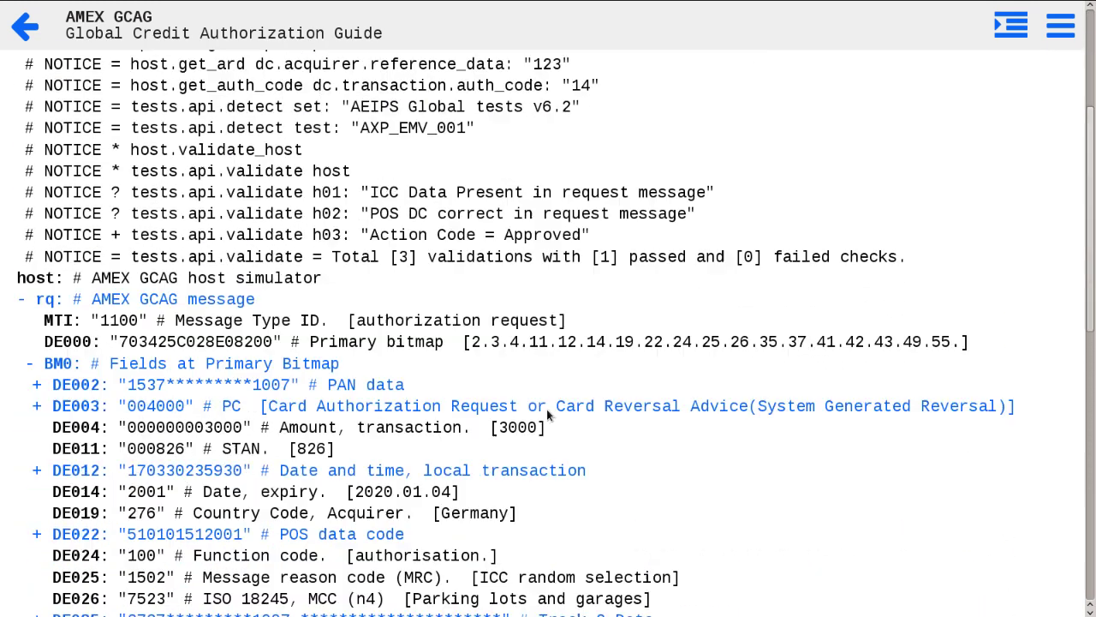
scroll(548, 414, up, 5)
scroll(548, 415, up, 1)
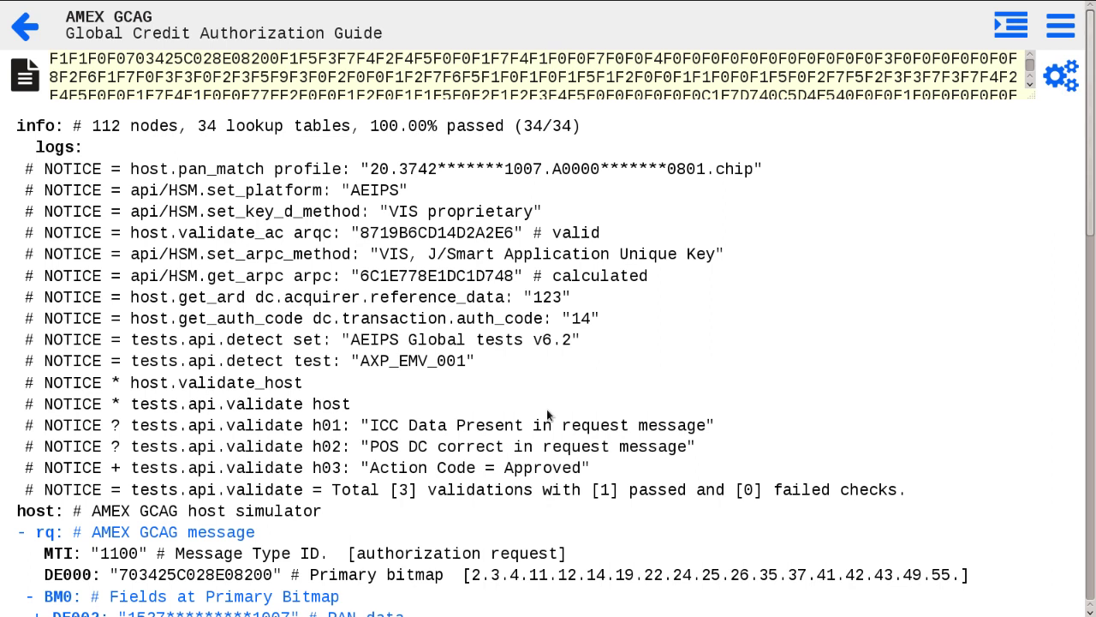
Go through the site menu and account page to the Host profiles list showing Amex 1
click(1061, 40)
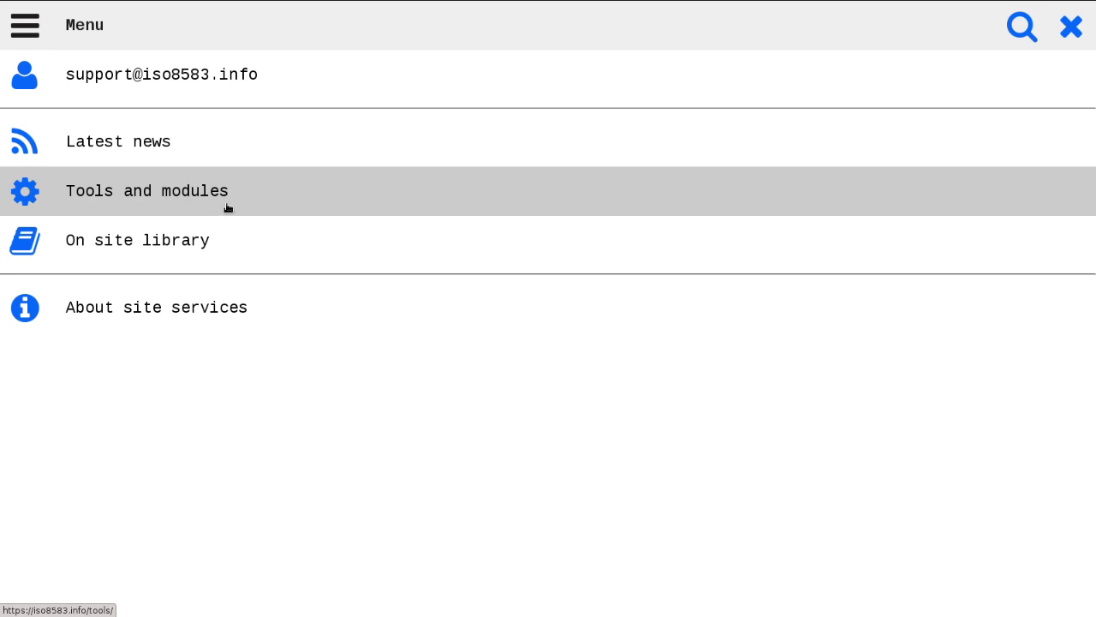
click(216, 77)
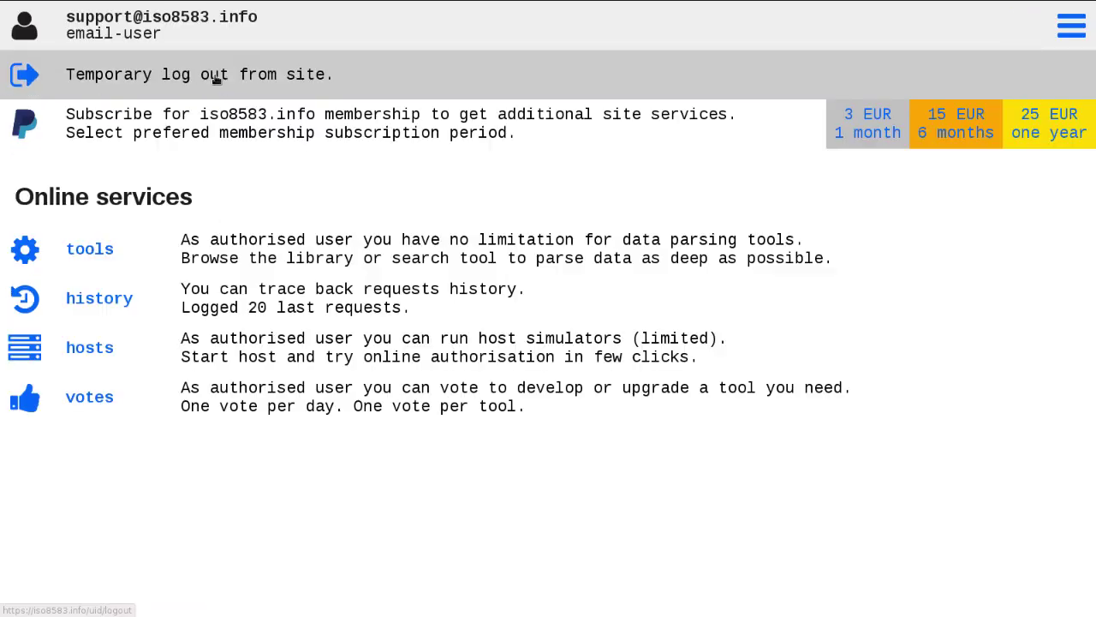
click(178, 360)
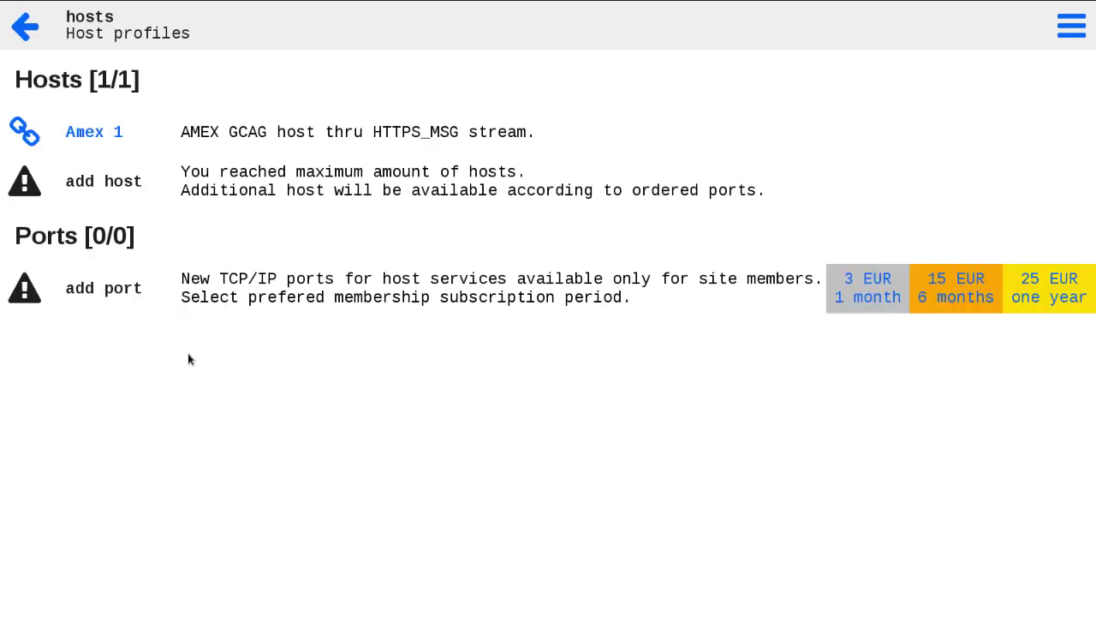
Suspend the Amex 1 host service, leaving its HTTPS_MSG stream unchanged, and return to the list
click(269, 133)
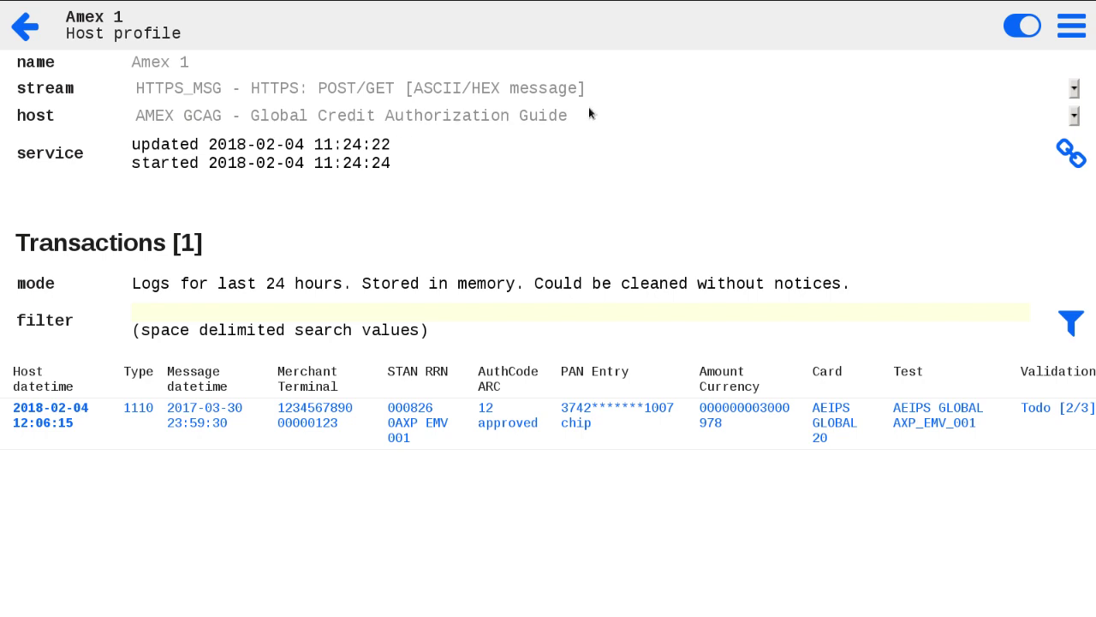
click(1024, 34)
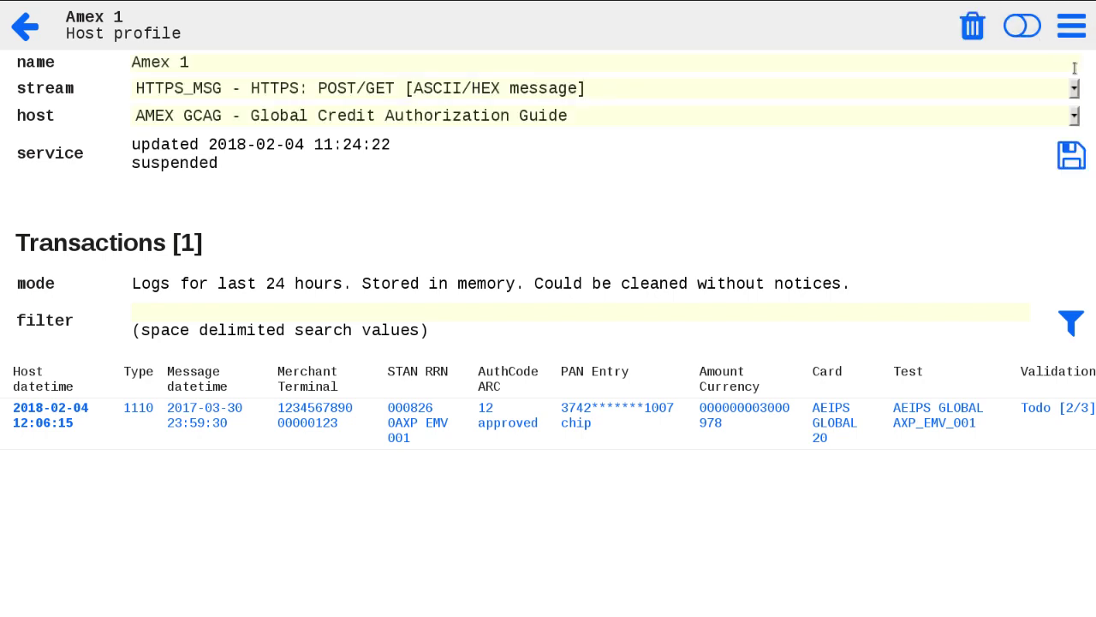
click(1074, 90)
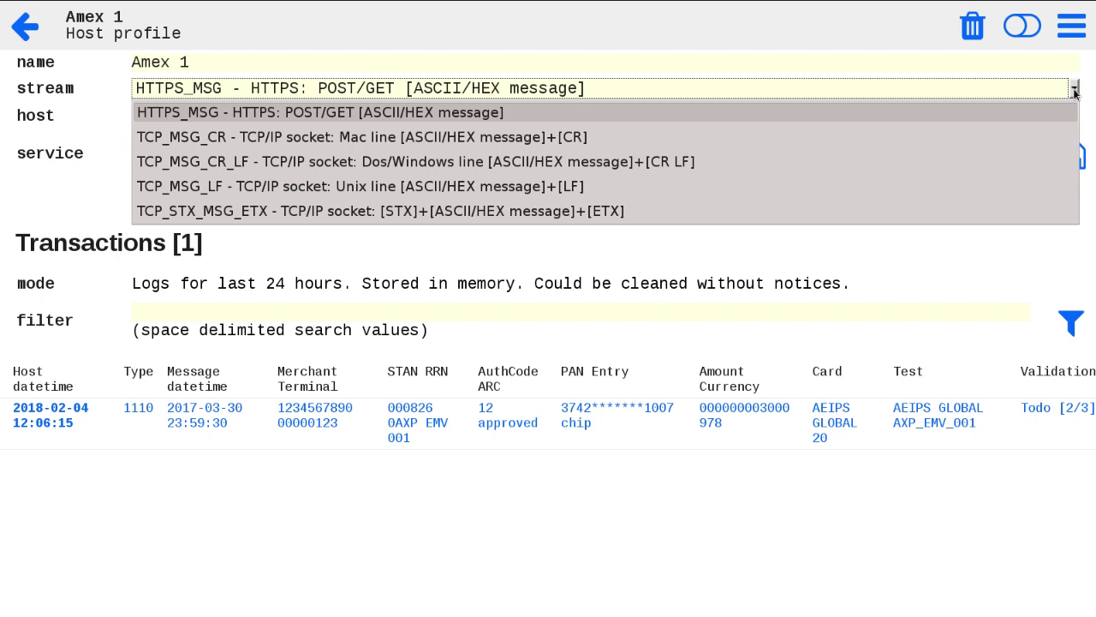
click(1074, 90)
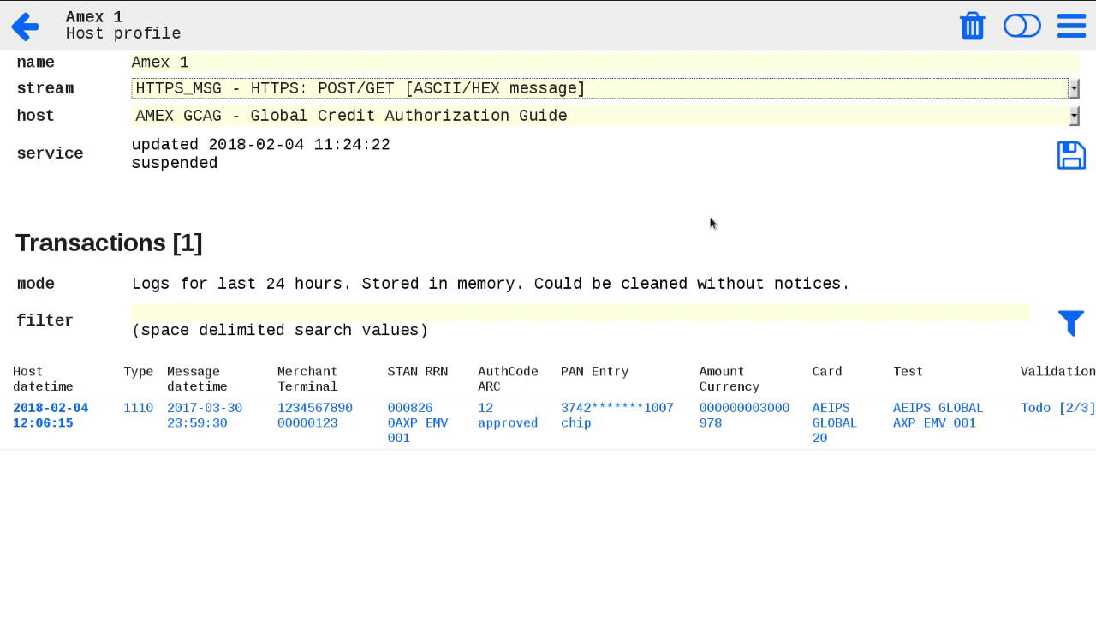
click(26, 35)
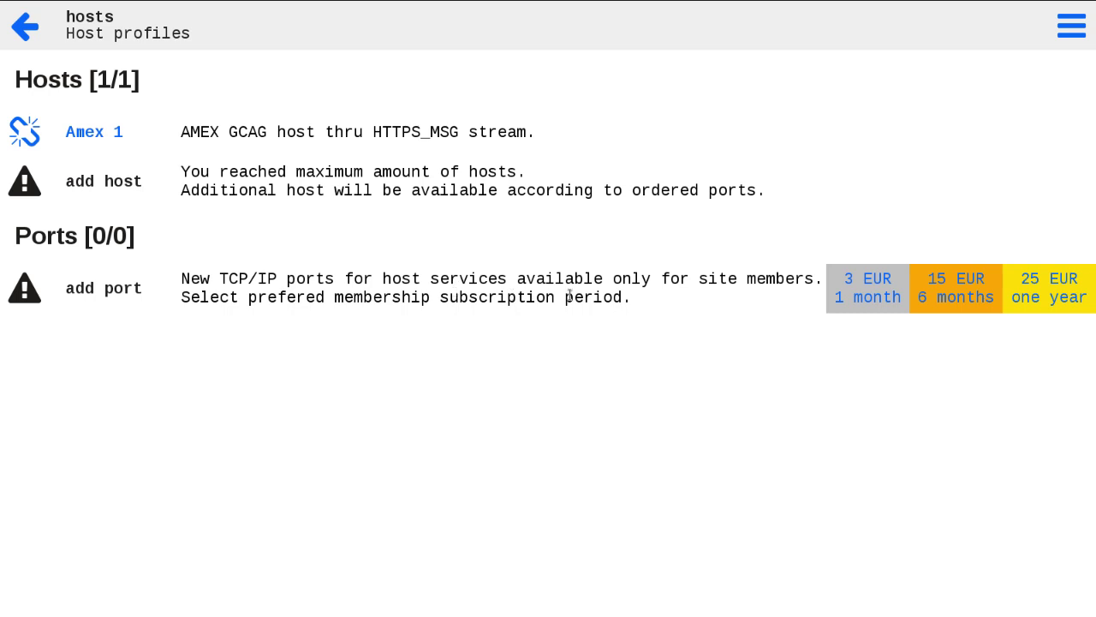
Reopen Amex 1, switch its service back on, and return to the host profiles list
click(911, 301)
click(239, 135)
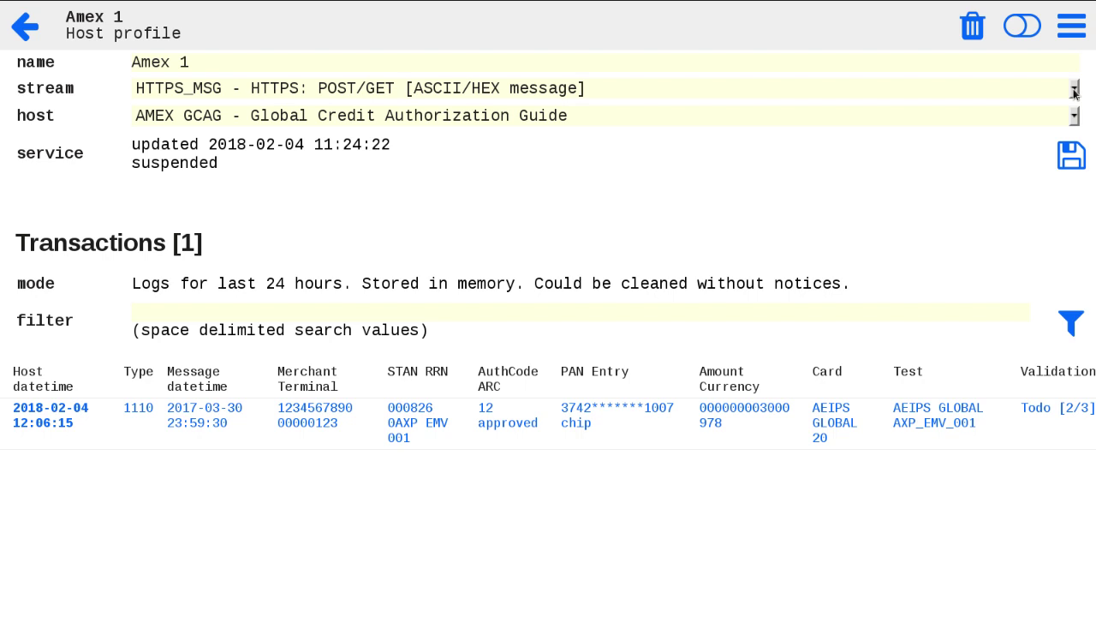
click(1022, 26)
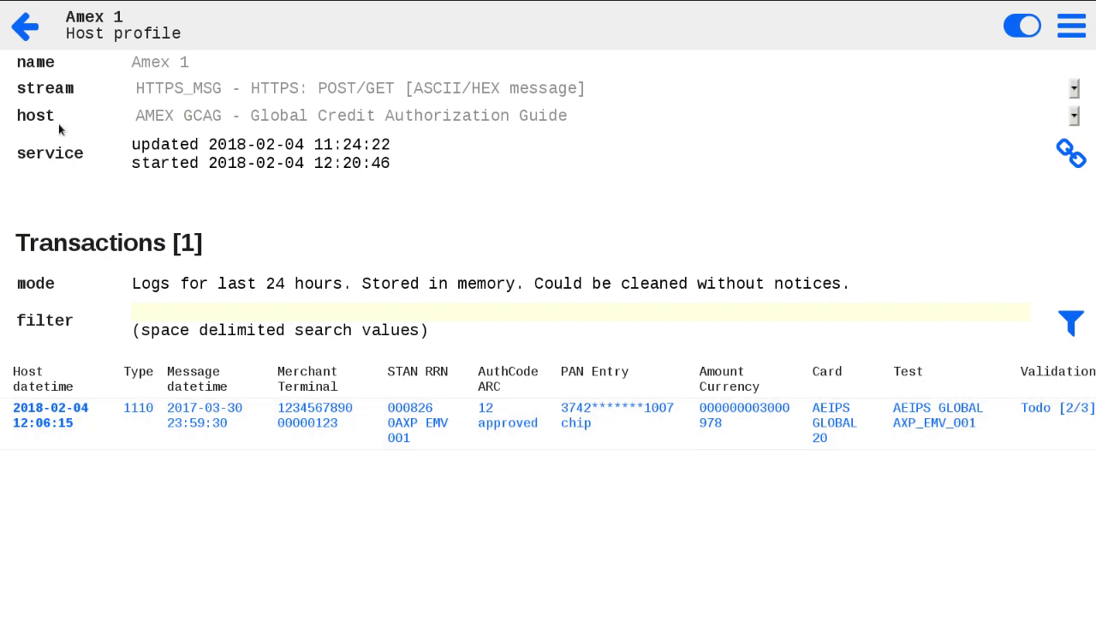
click(28, 25)
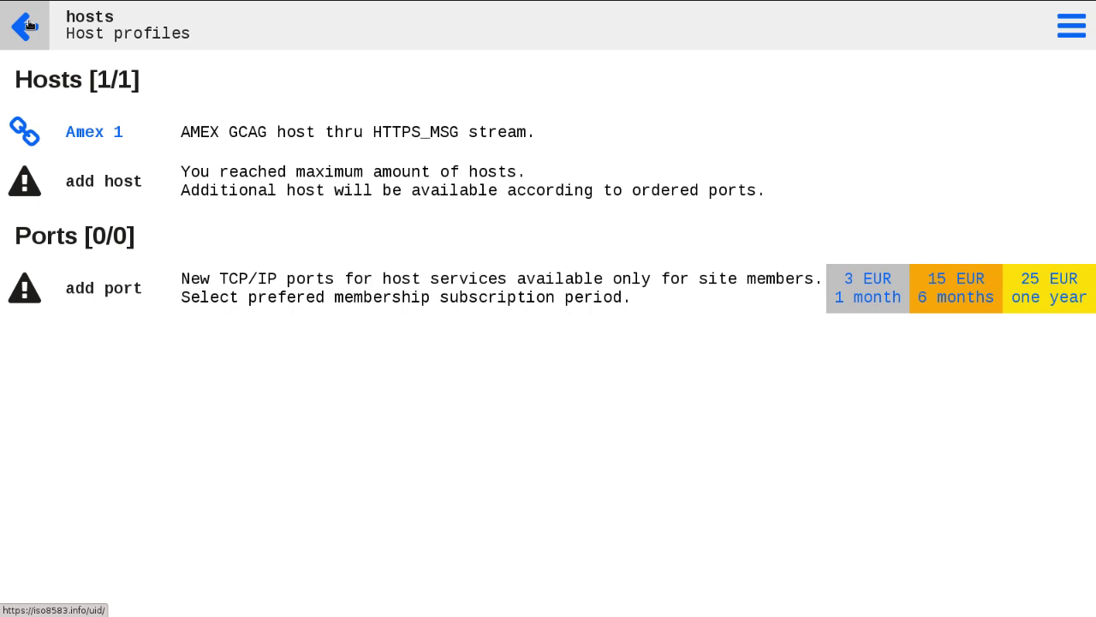
Go to the parsing history via the site menu and user account page
click(1081, 36)
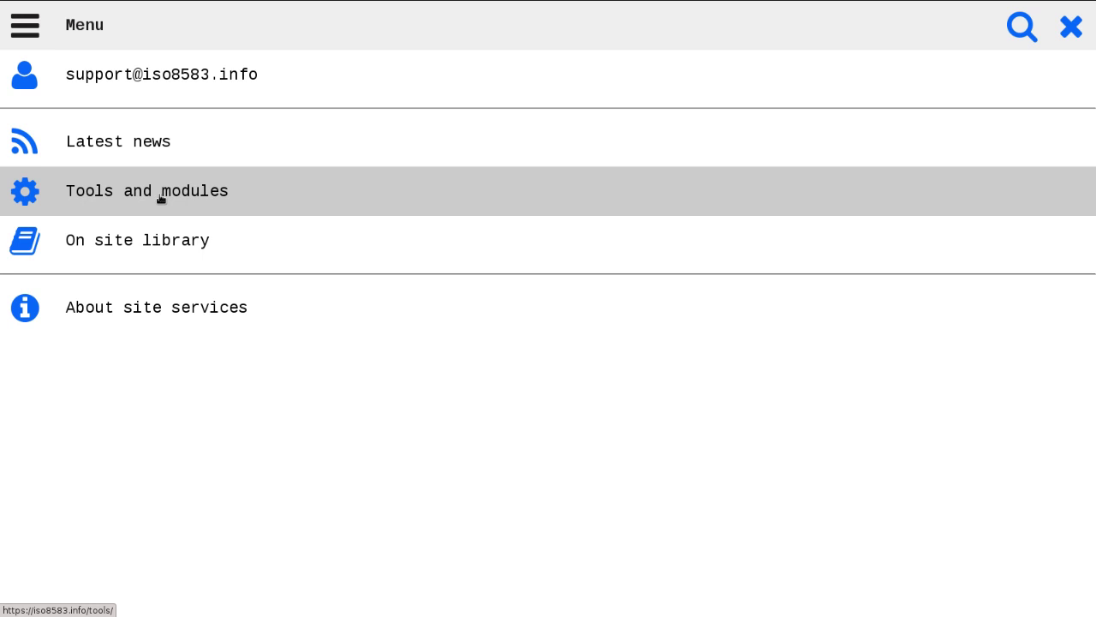
click(157, 87)
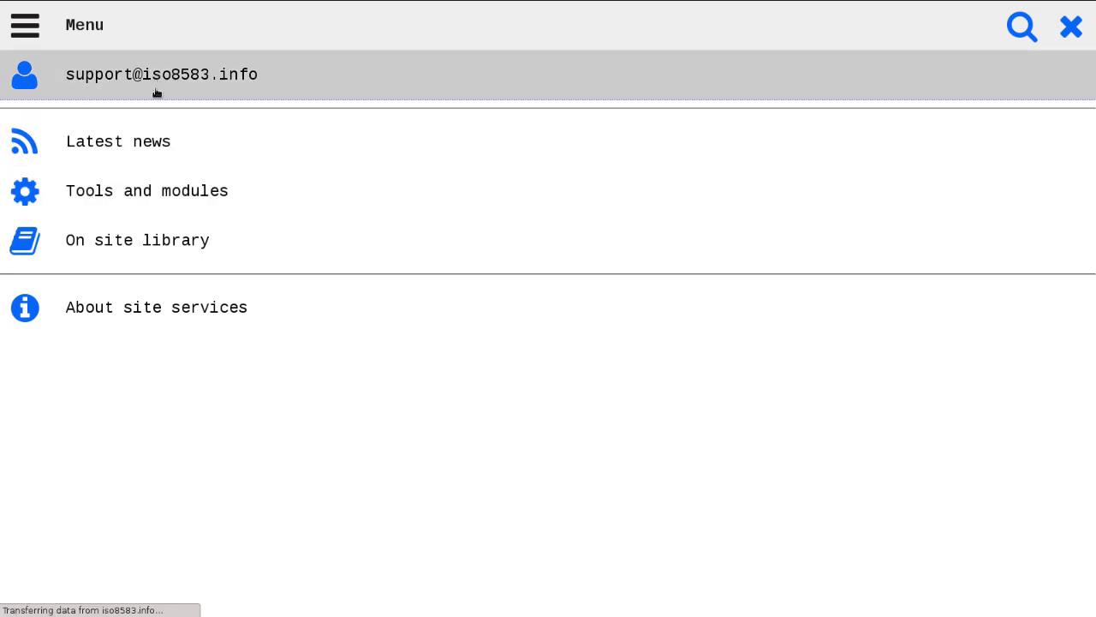
click(152, 306)
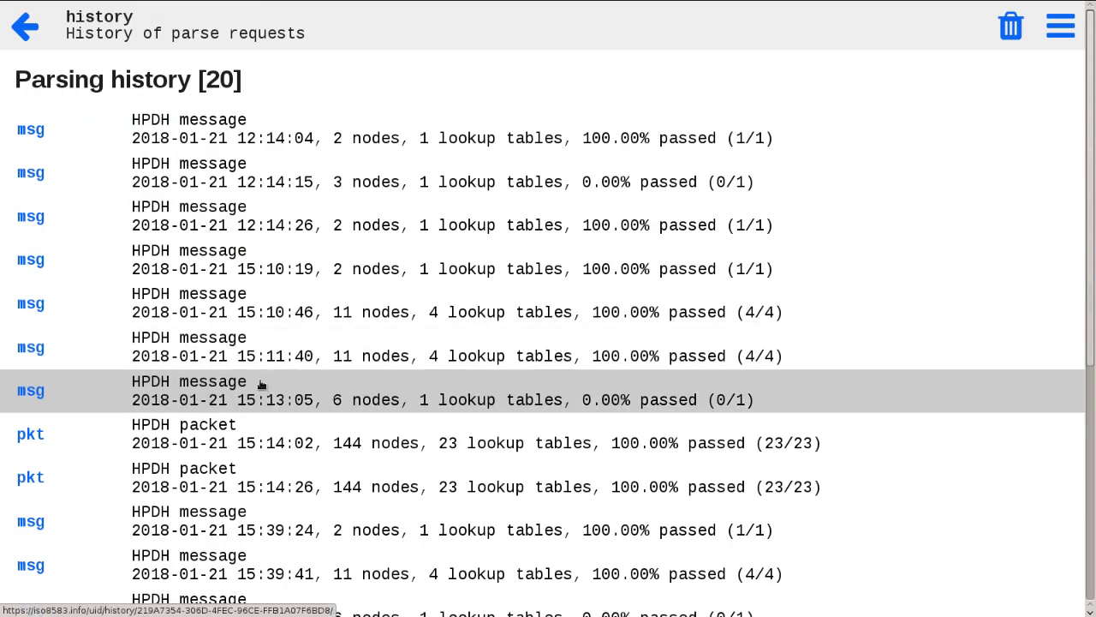
scroll(218, 330, down, 1)
scroll(219, 330, down, 5)
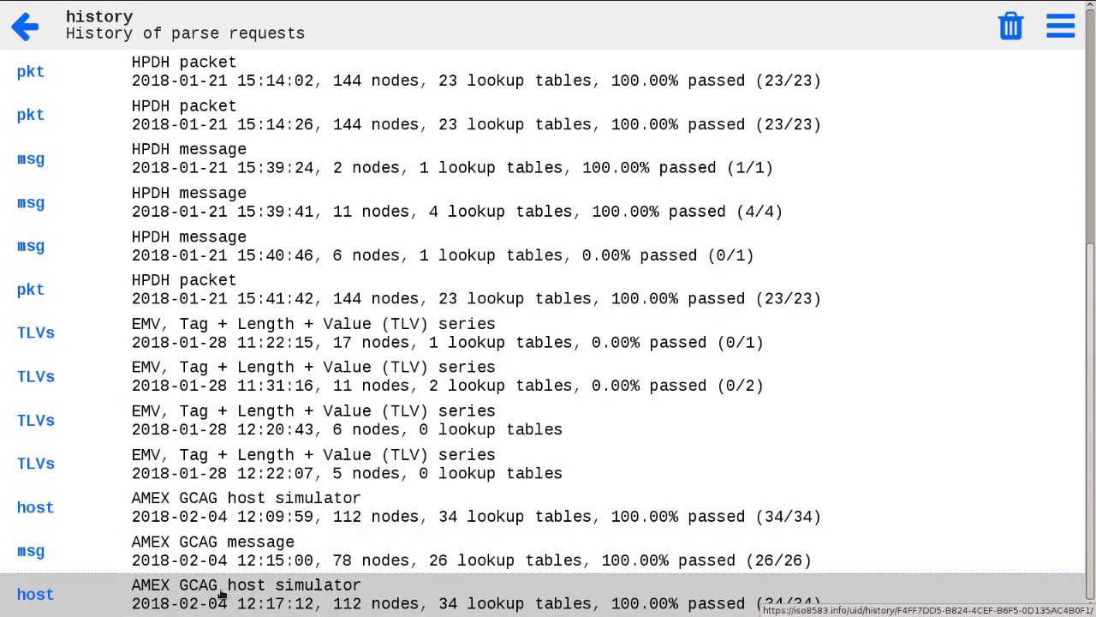
click(221, 588)
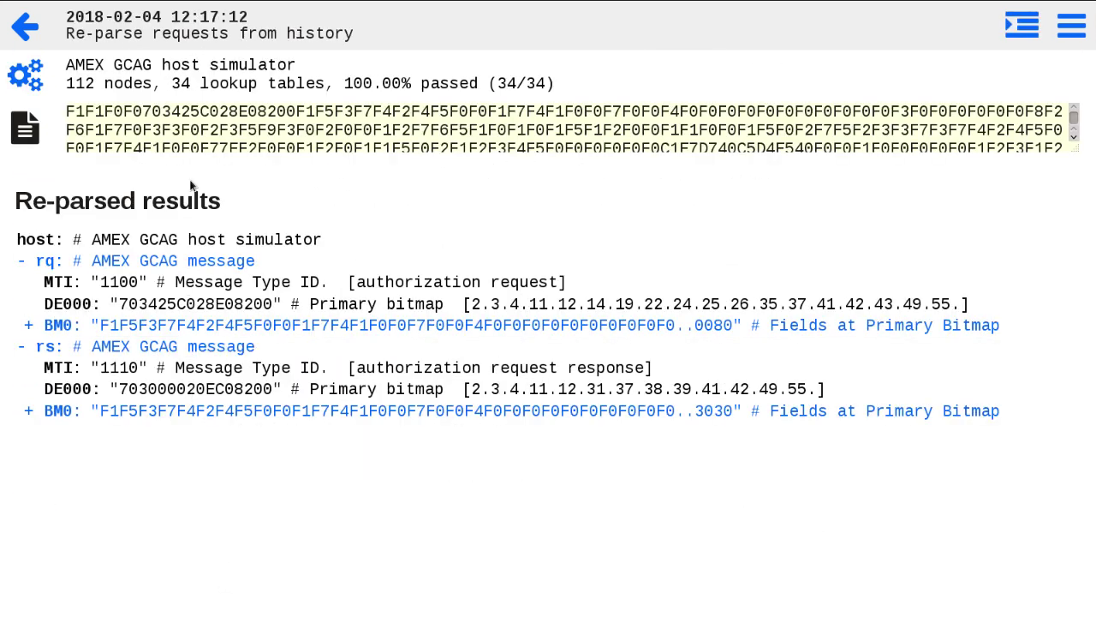
click(120, 73)
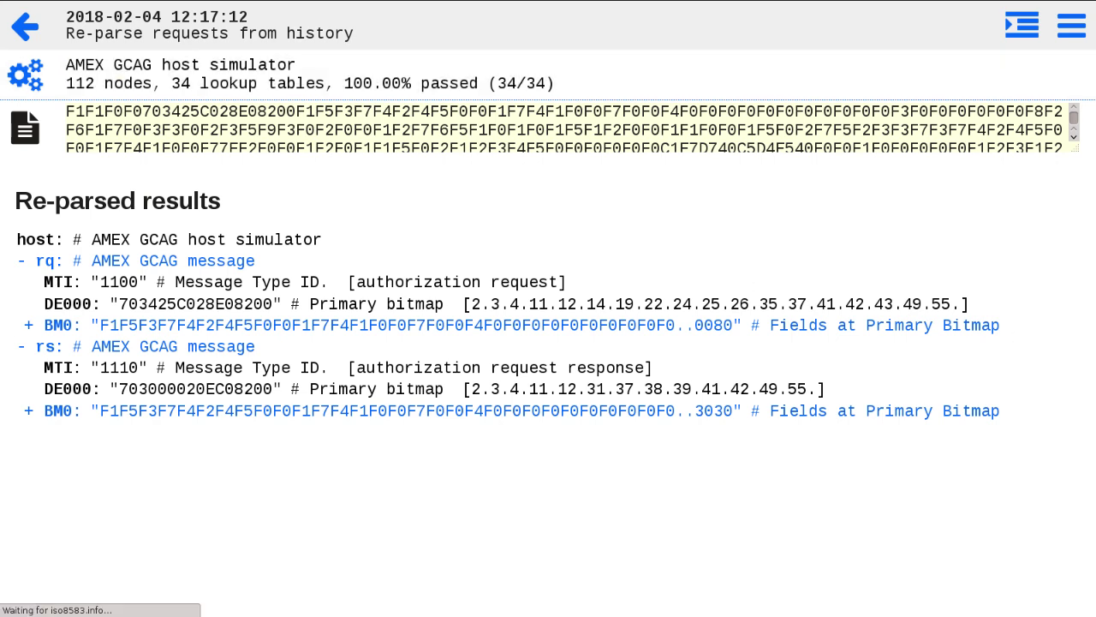